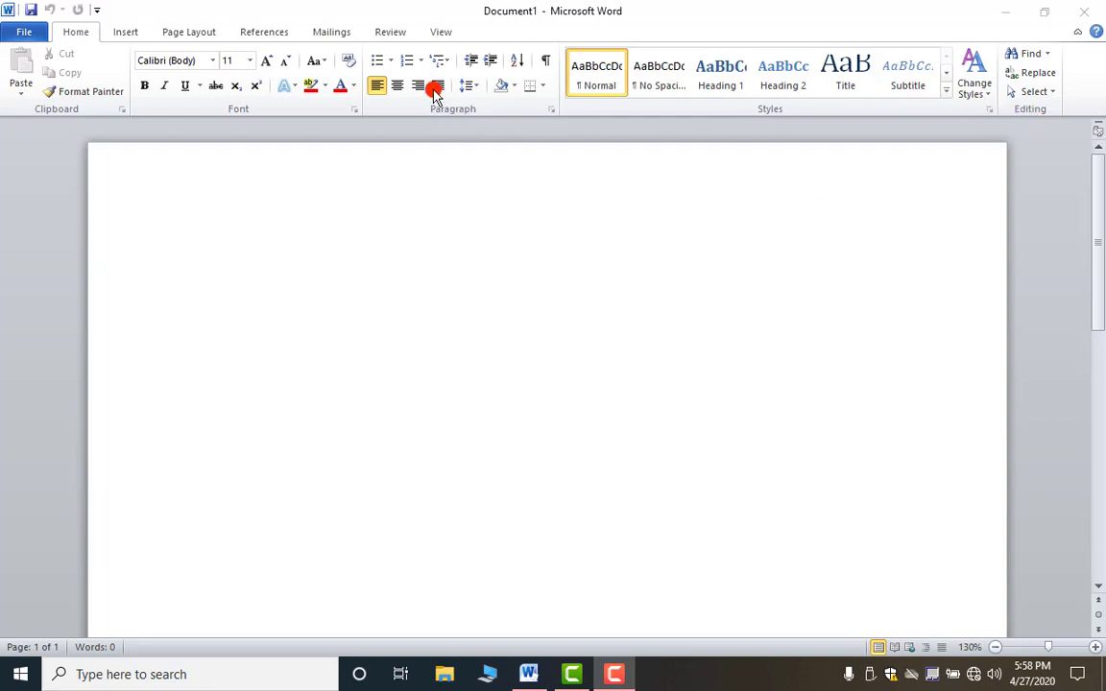
left_click(390, 61)
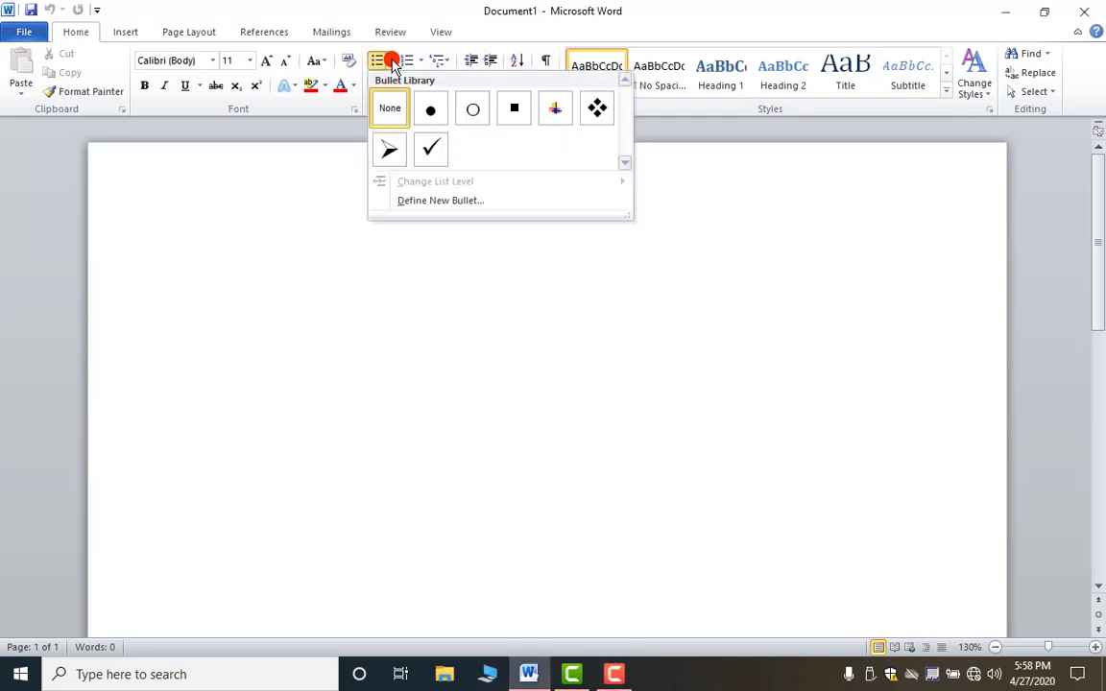
left_click(420, 61)
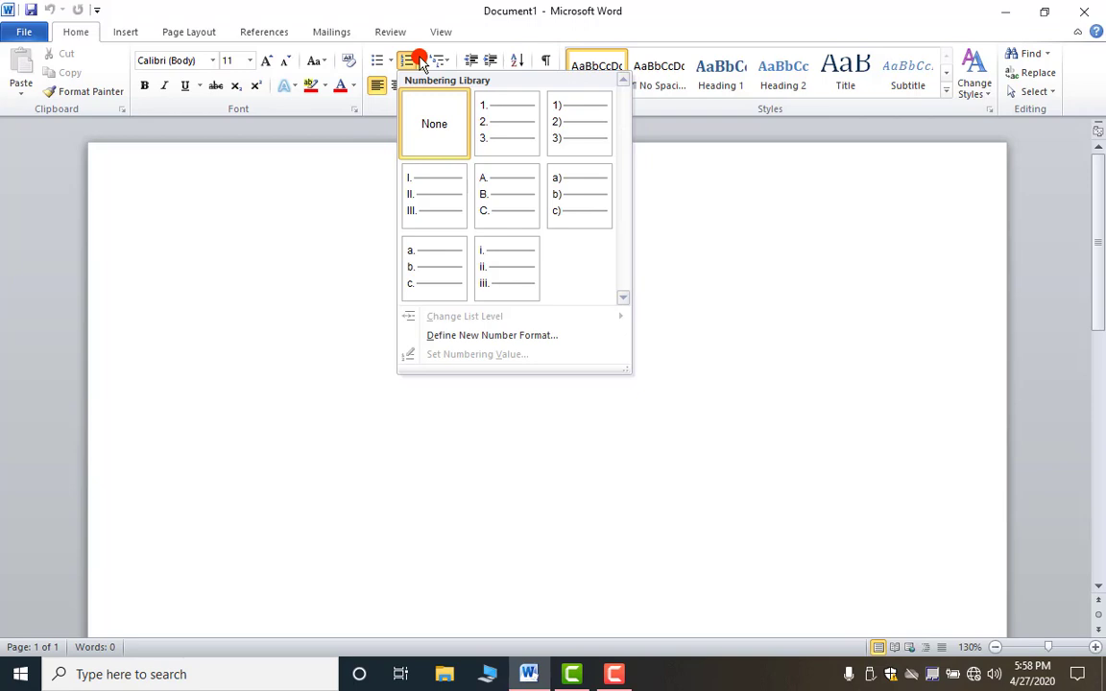
left_click(446, 61)
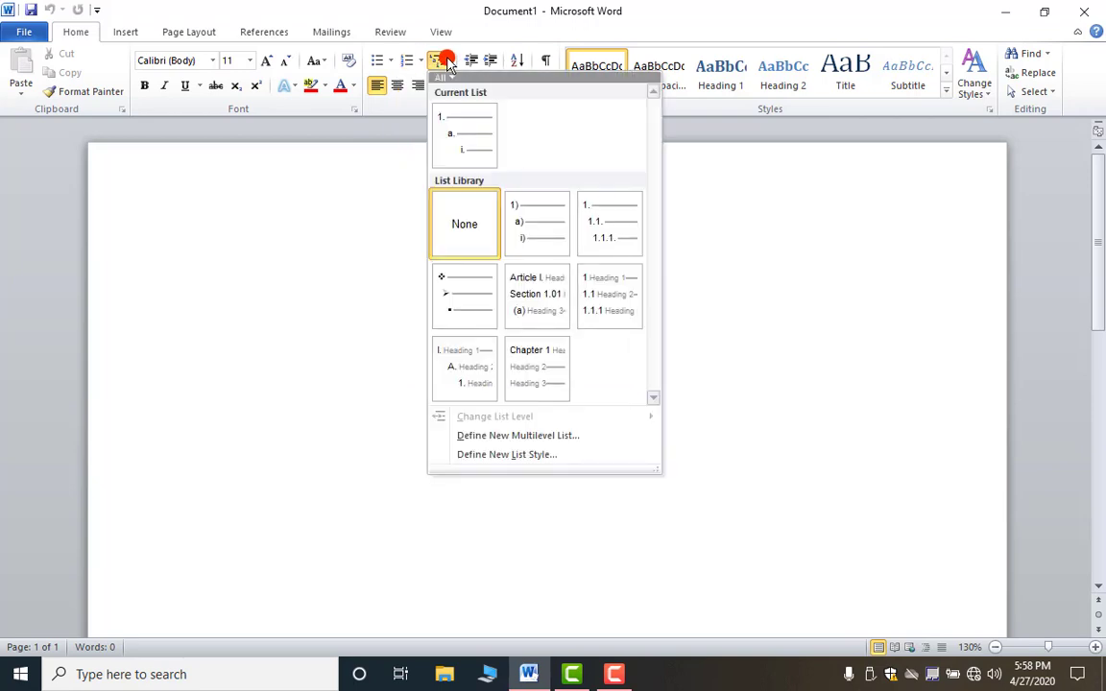
- Enter the five names on separate lines and format them all as a list with arrowhead bullets
left_click(264, 239)
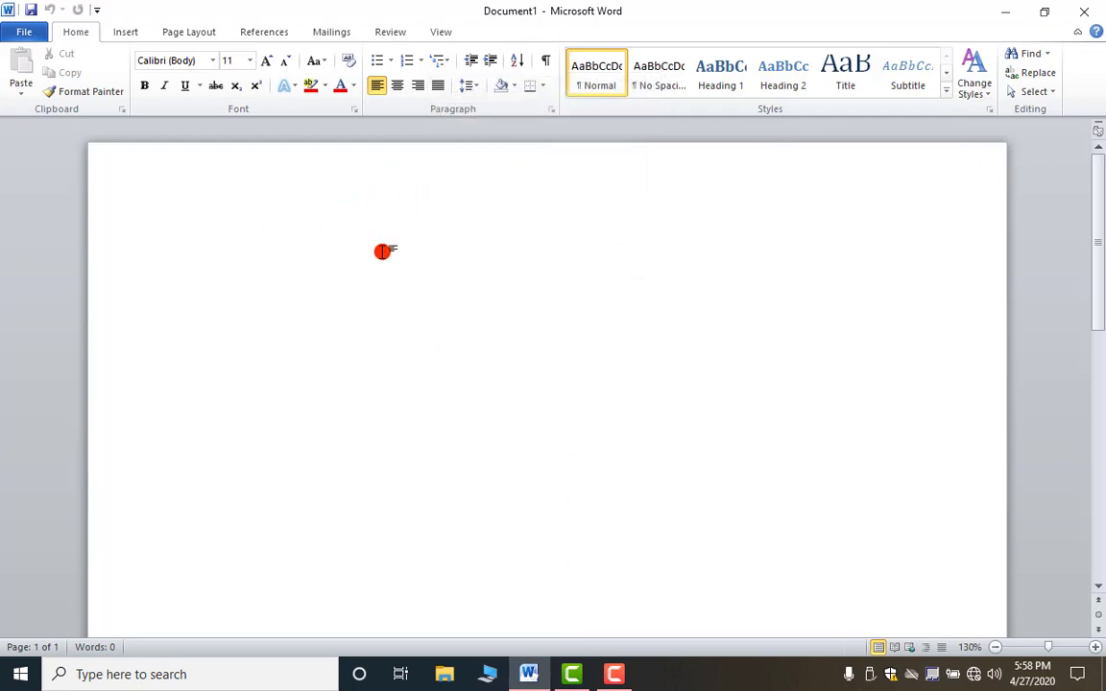
type("Bhatar Cema Raj Maxi rama")
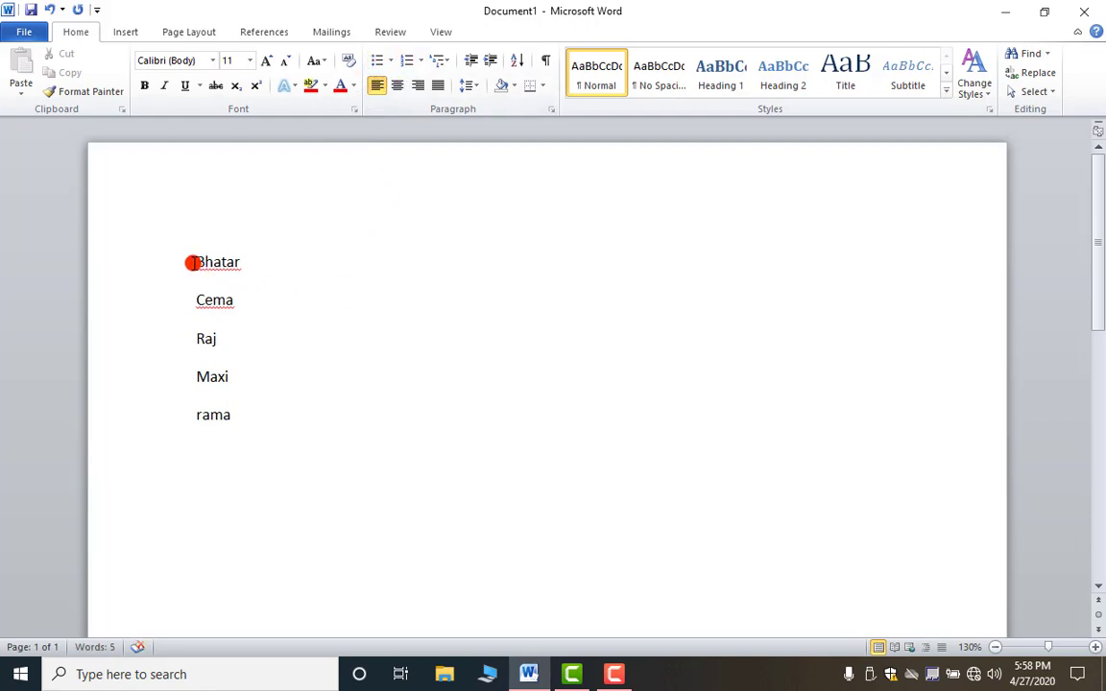
left_click_drag(186, 259, 268, 414)
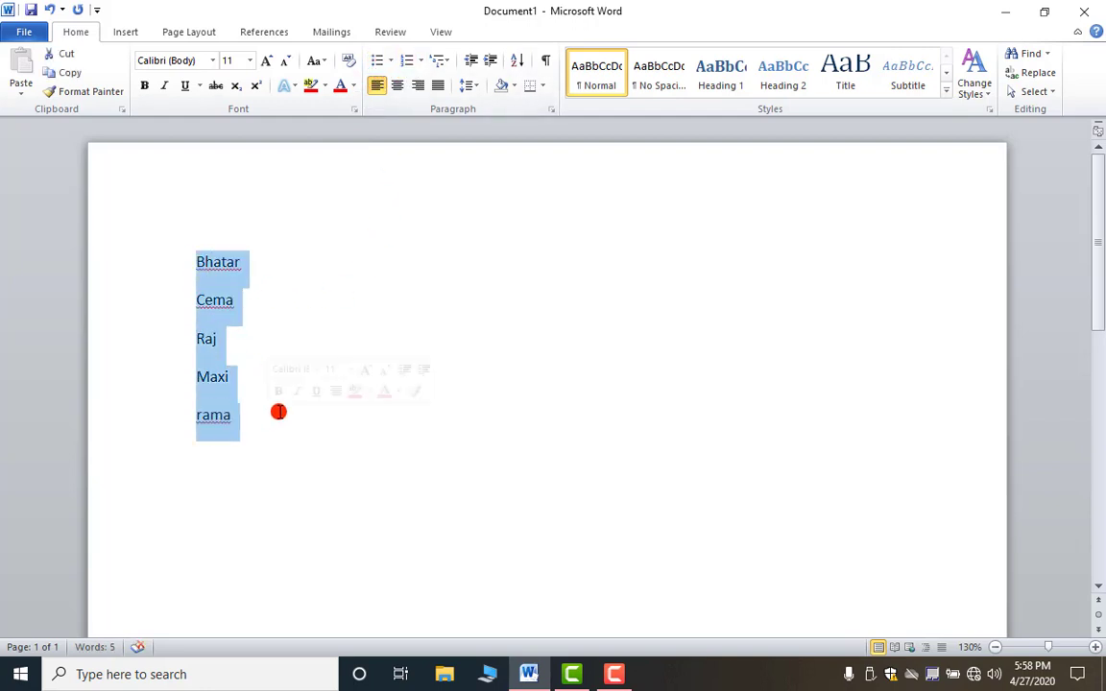
left_click(391, 60)
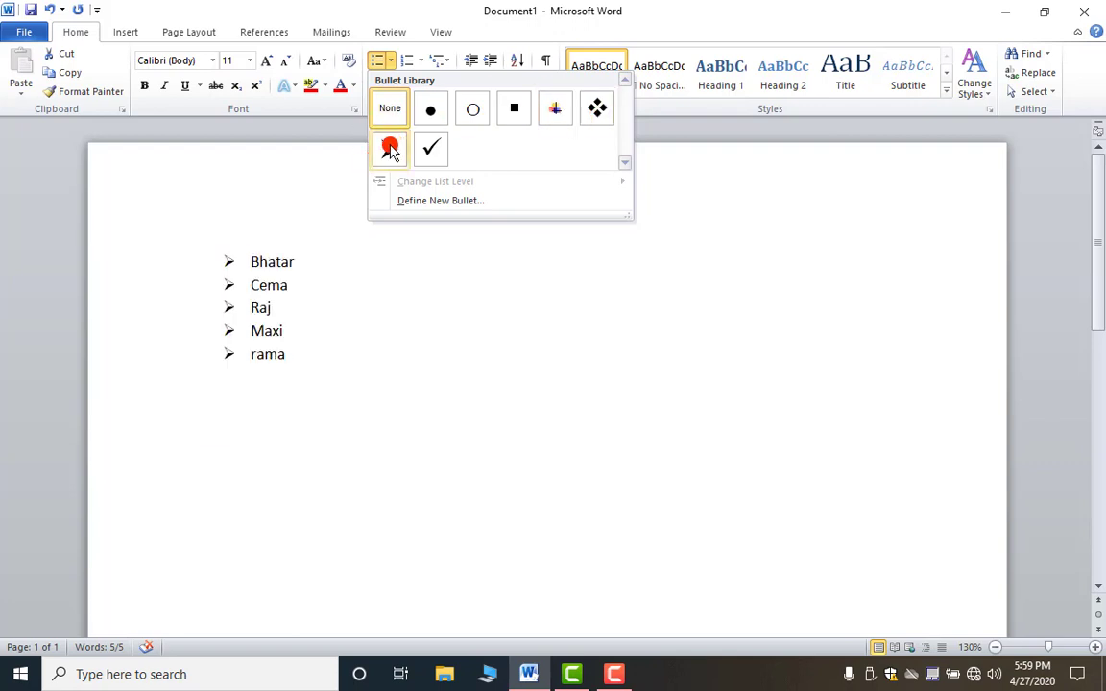
left_click(390, 150)
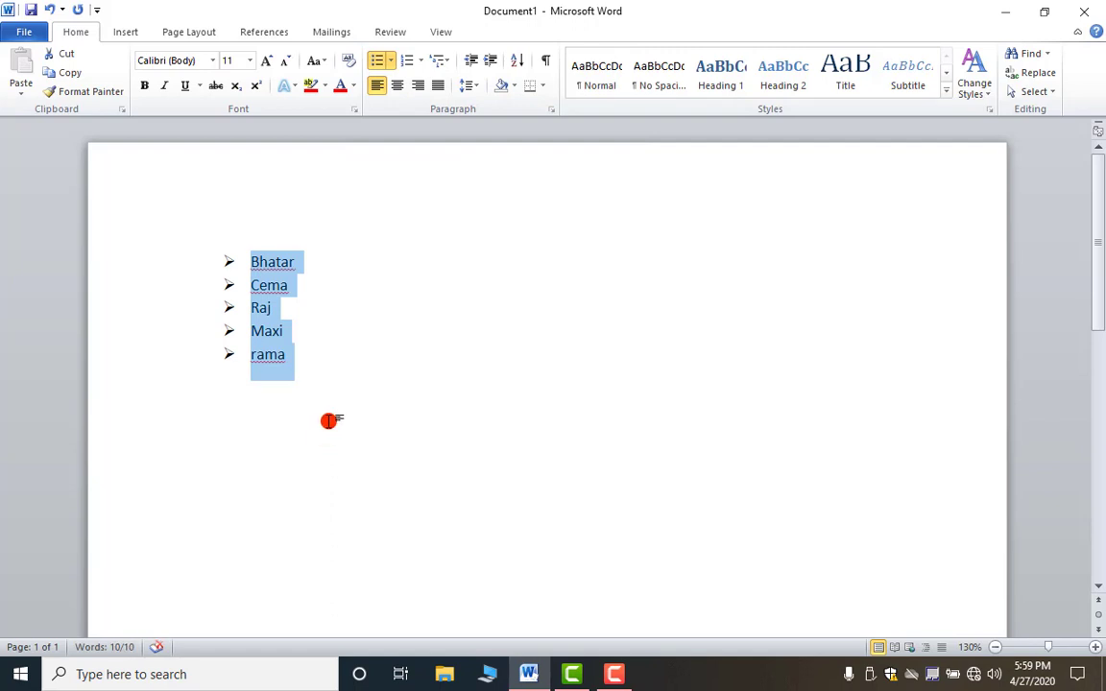
left_click(389, 61)
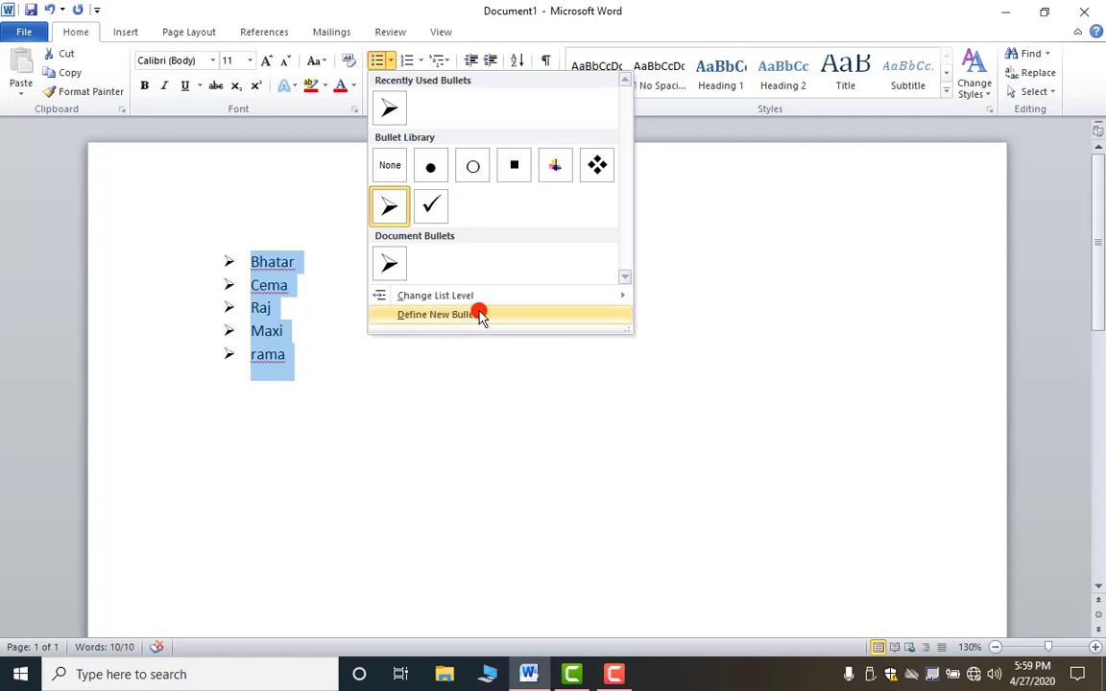
left_click(518, 123)
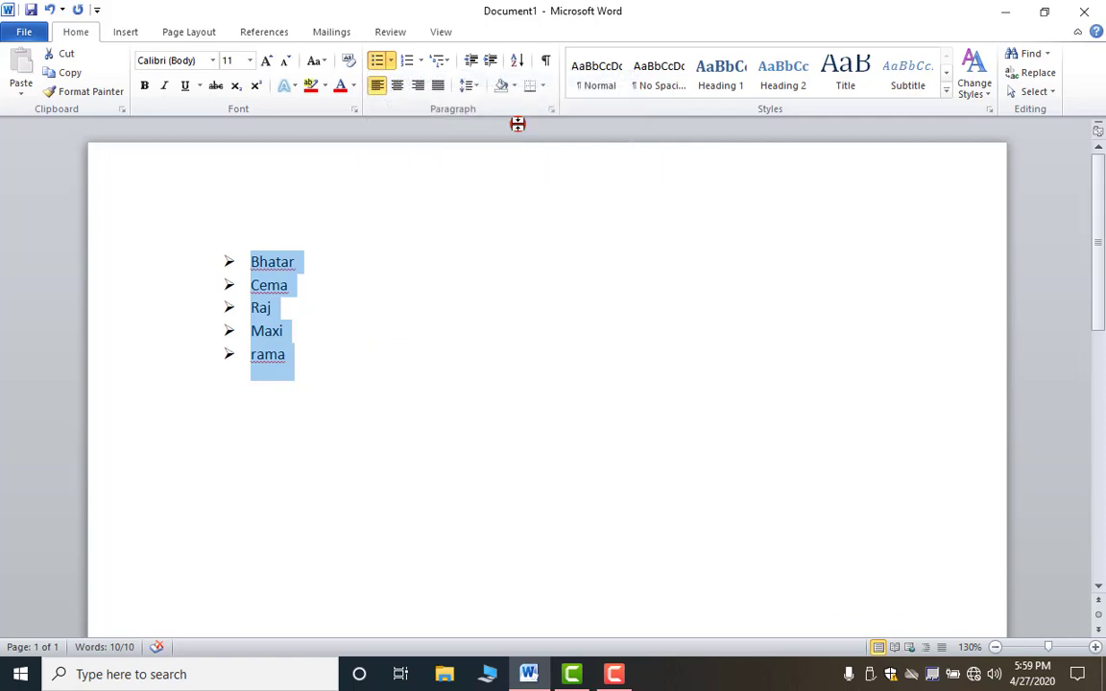
left_click(420, 60)
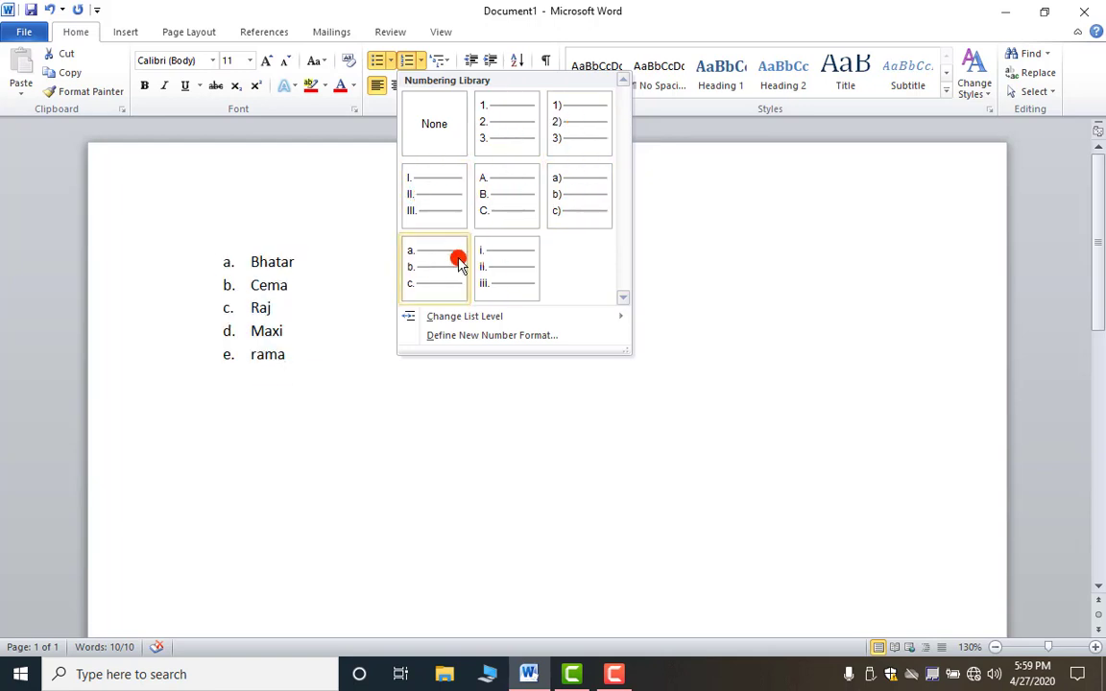
left_click(772, 266)
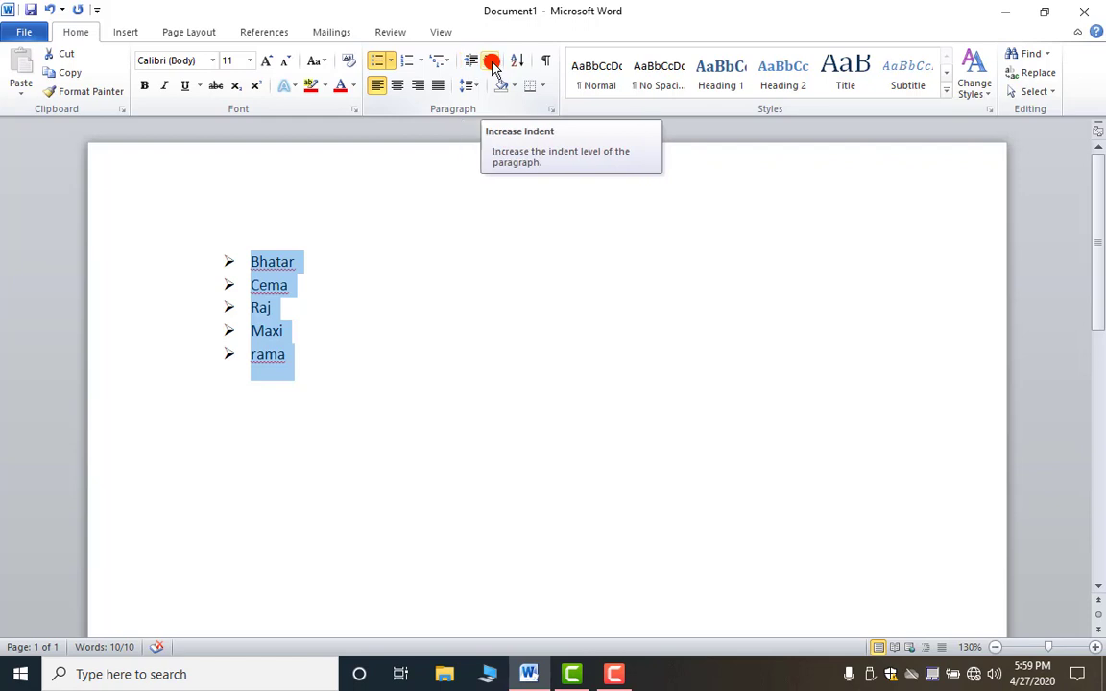
- Show the ruler in the document window
left_click(438, 29)
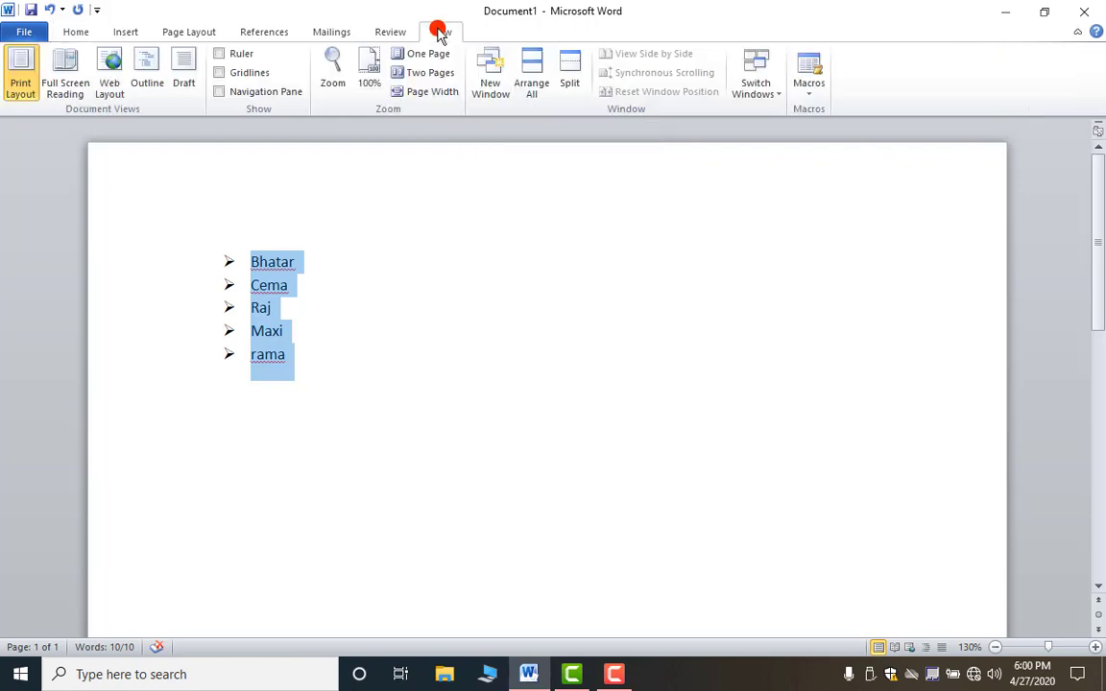
left_click(229, 56)
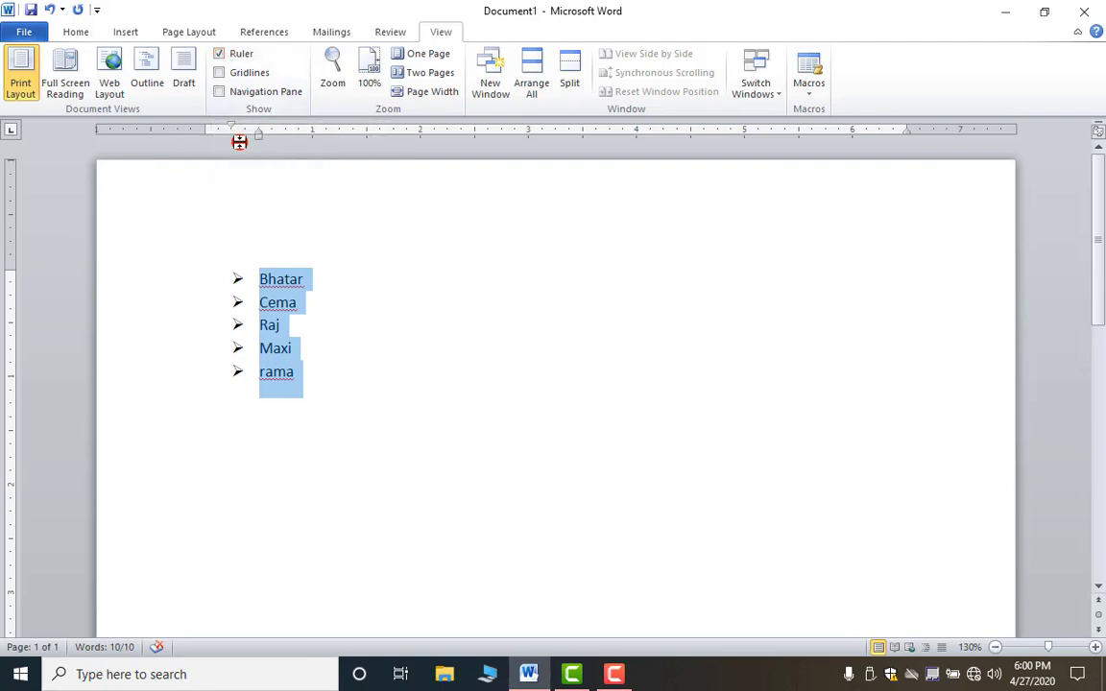
left_click(80, 32)
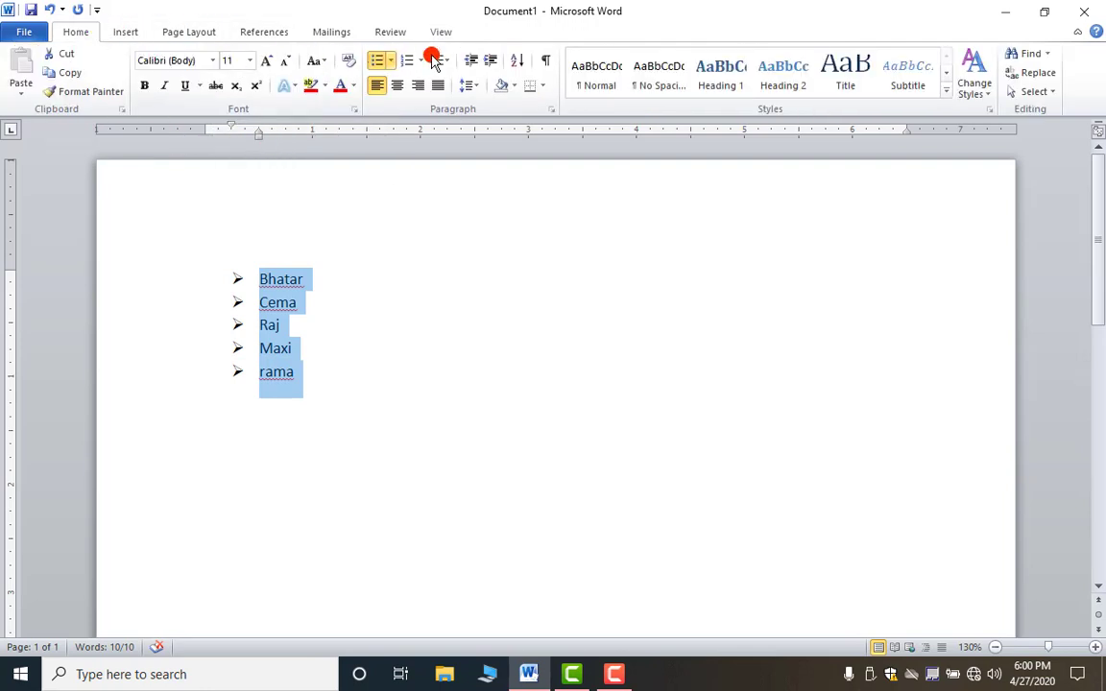
- Increase the bulleted list's indent repeatedly until its bullets stand at the 3-inch mark on the ruler
left_click(493, 61)
left_click(493, 61)
left_click(493, 61)
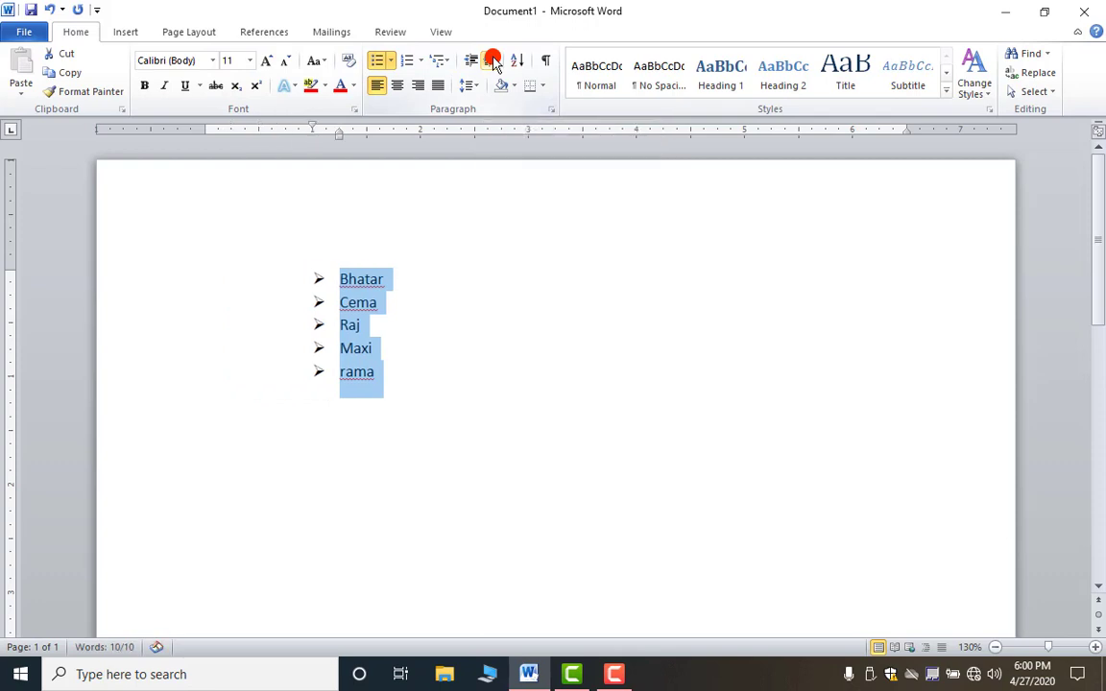
left_click(493, 61)
left_click(493, 62)
left_click(492, 61)
left_click(493, 61)
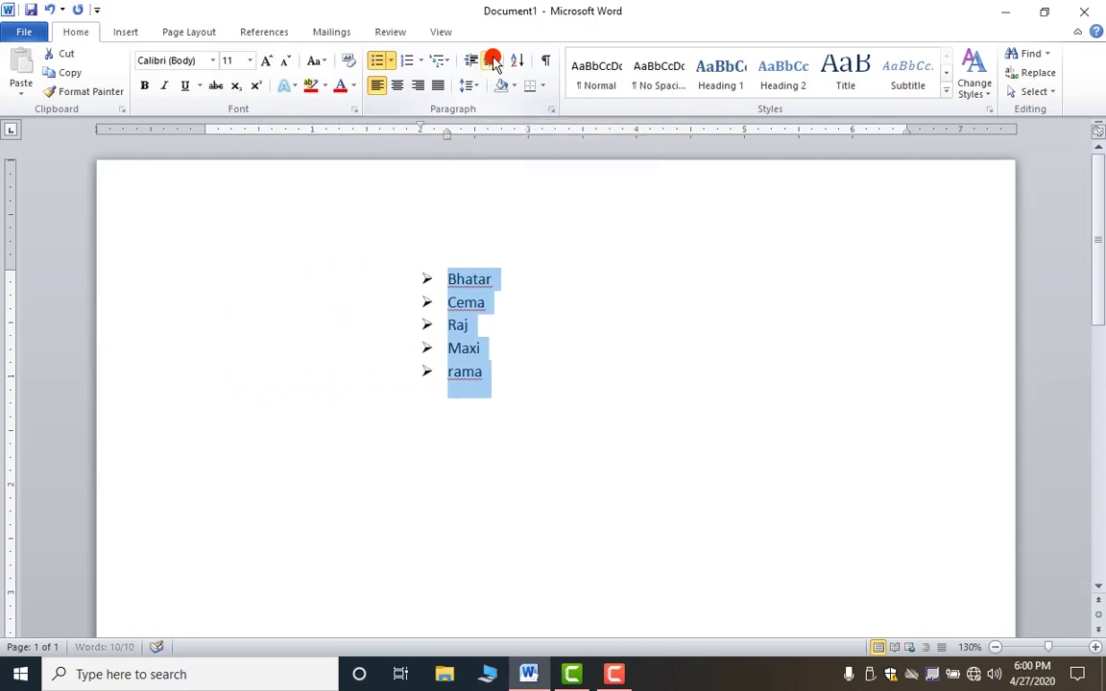
left_click(493, 61)
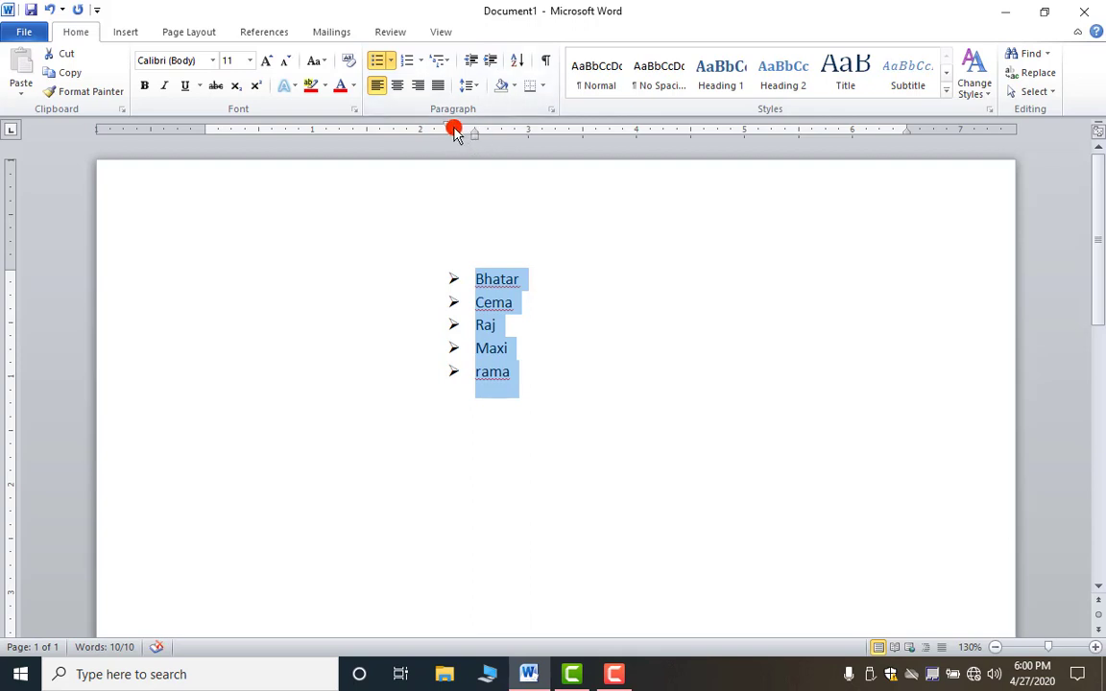
left_click(492, 61)
left_click(493, 61)
left_click(493, 62)
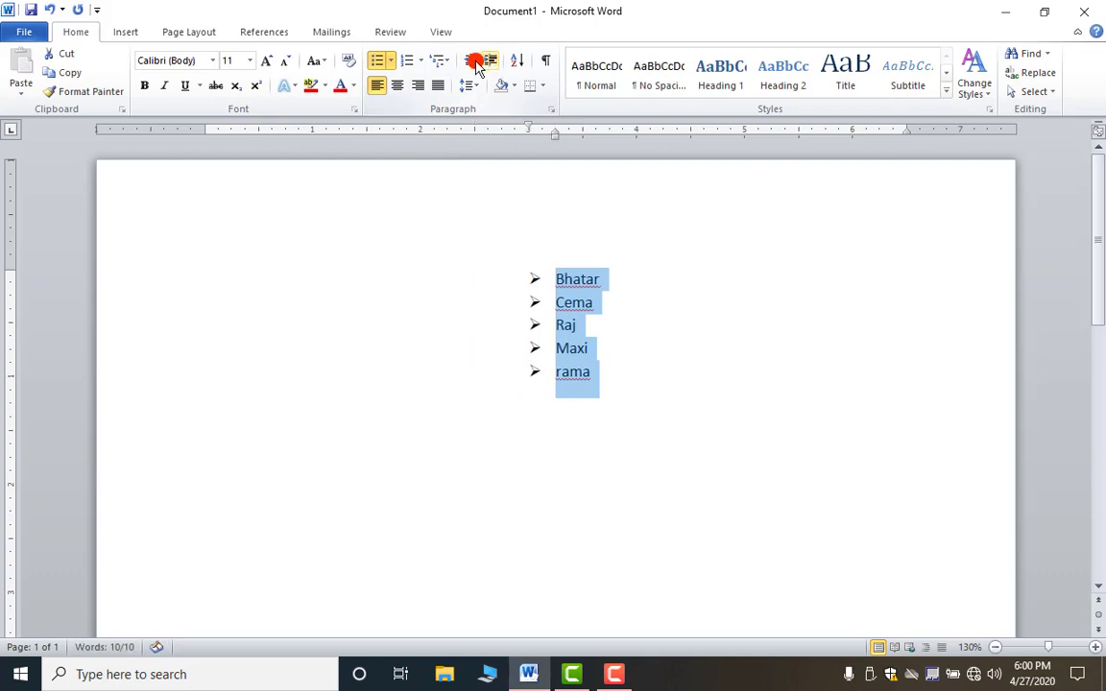
- Decrease the bulleted list's indent step by step until its bullets line up with the left margin
left_click(467, 64)
left_click(467, 63)
left_click(467, 64)
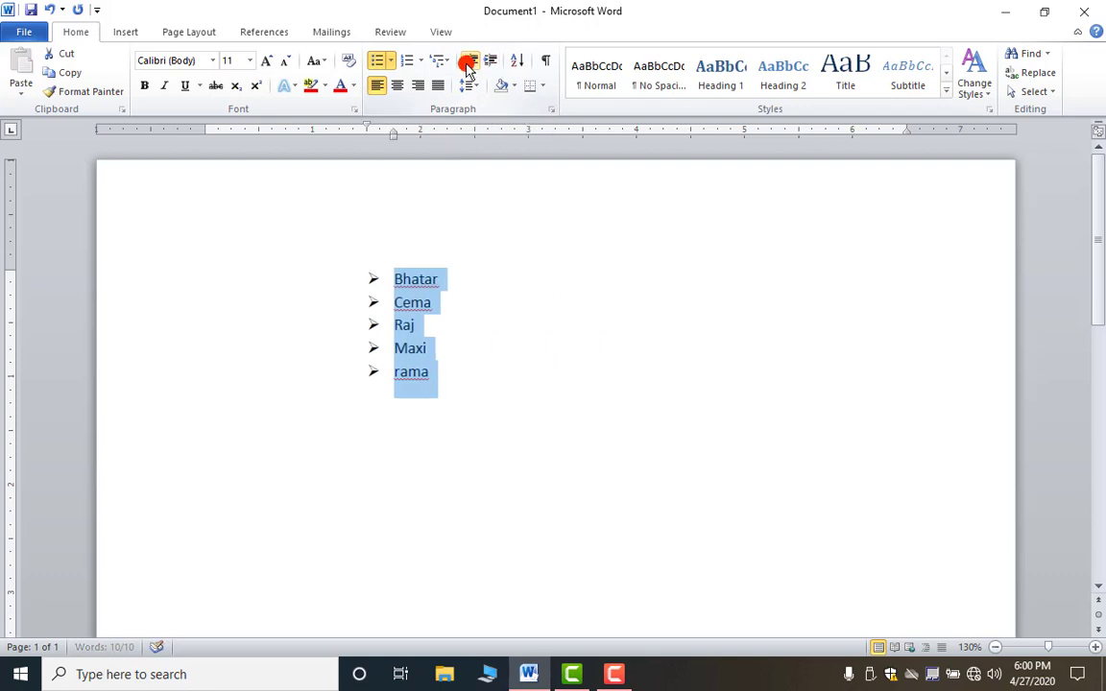
left_click(467, 64)
left_click(466, 64)
left_click(466, 63)
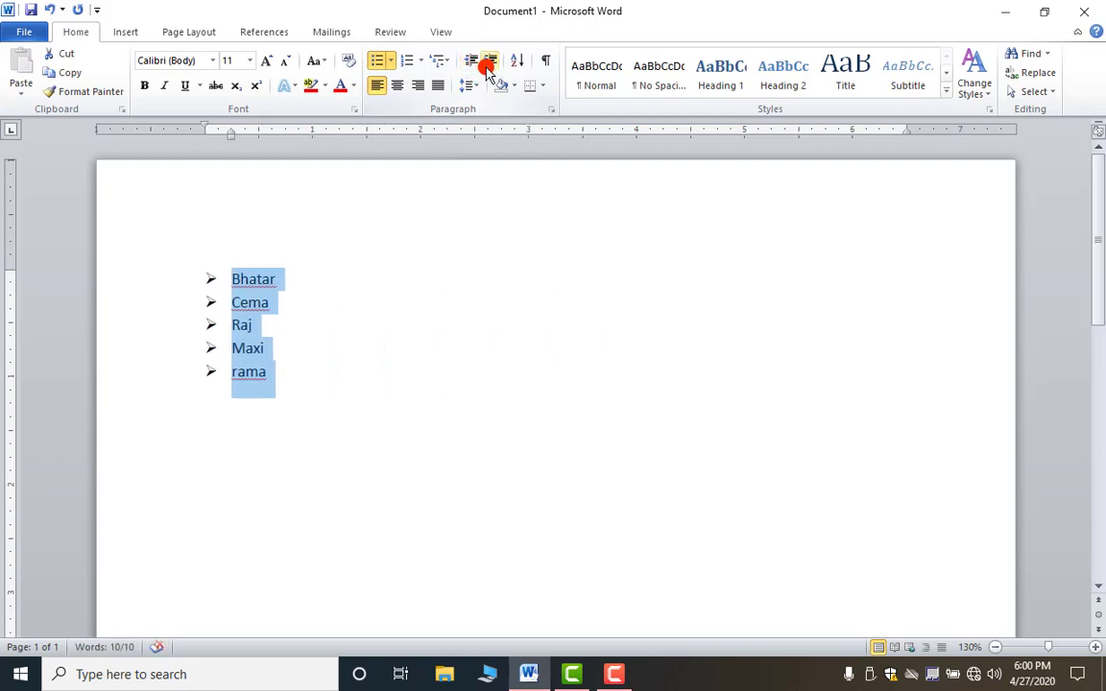
left_click(487, 65)
left_click(488, 65)
left_click(471, 65)
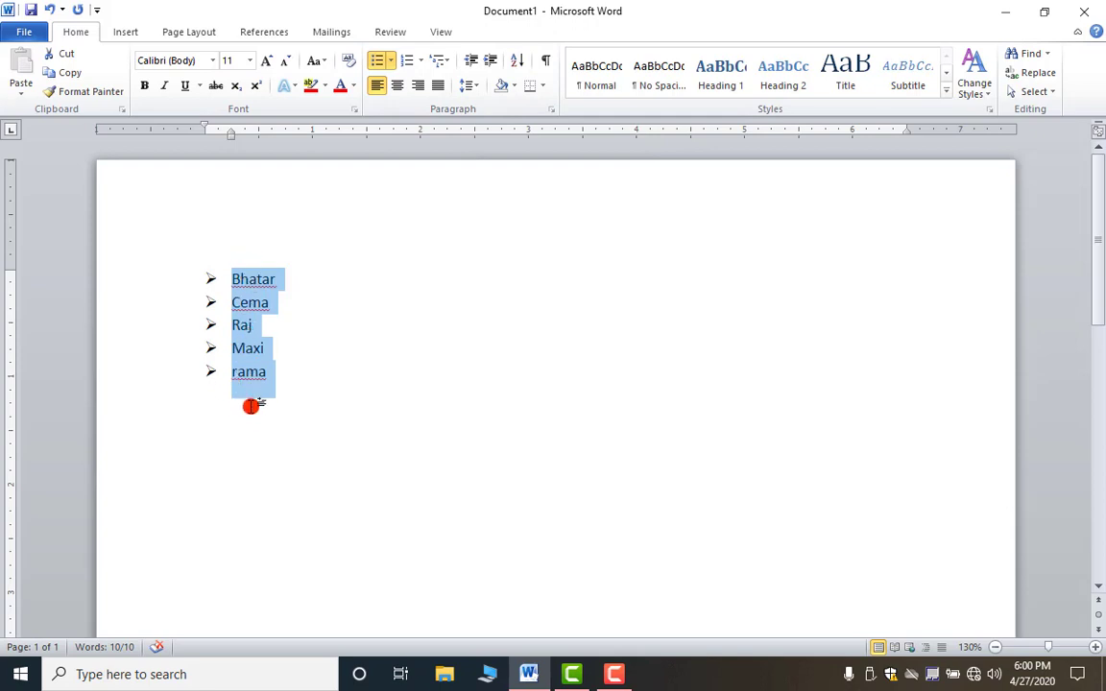
- Sort the bulleted names by Paragraphs with type Text in ascending order
left_click(515, 62)
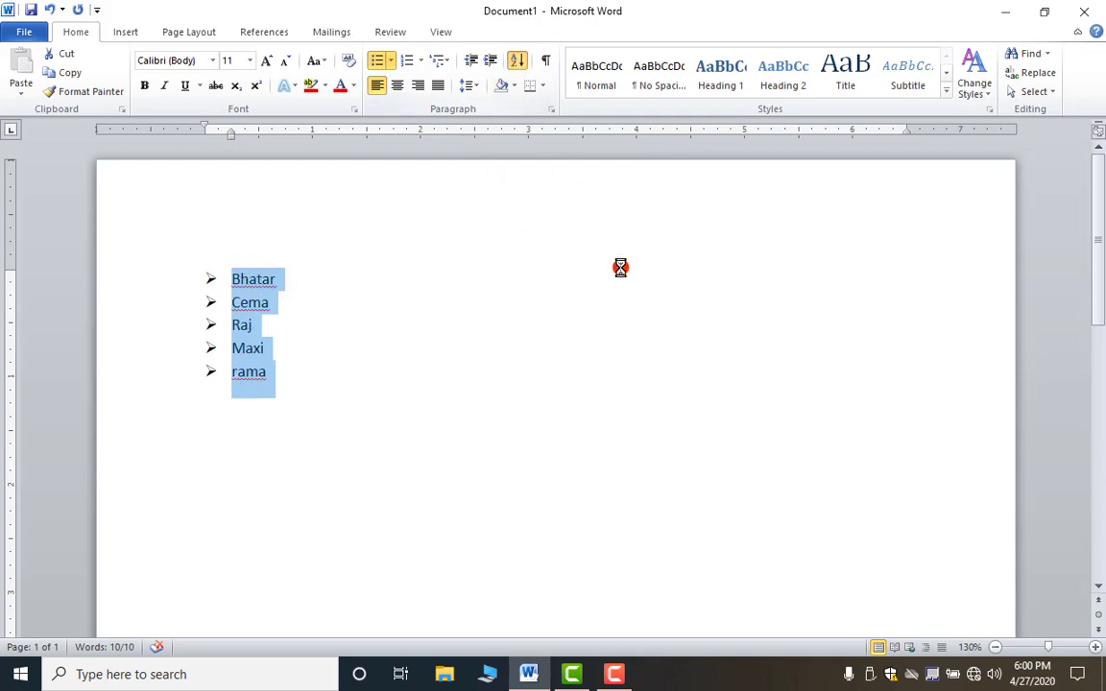
left_click_drag(624, 188, 736, 168)
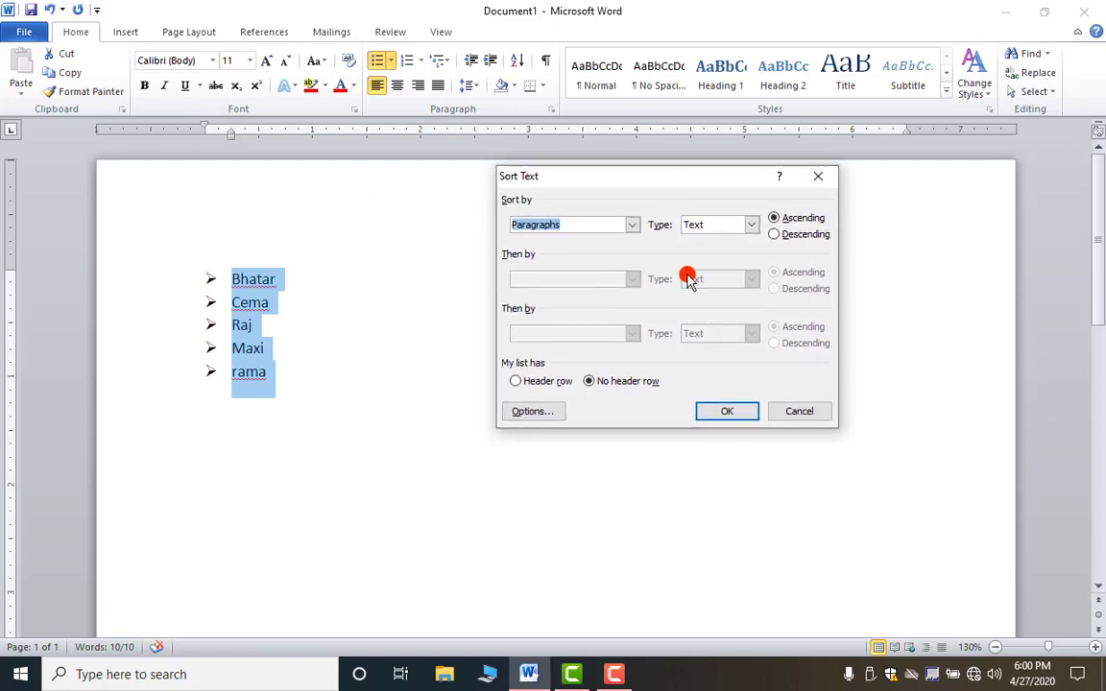
left_click(628, 223)
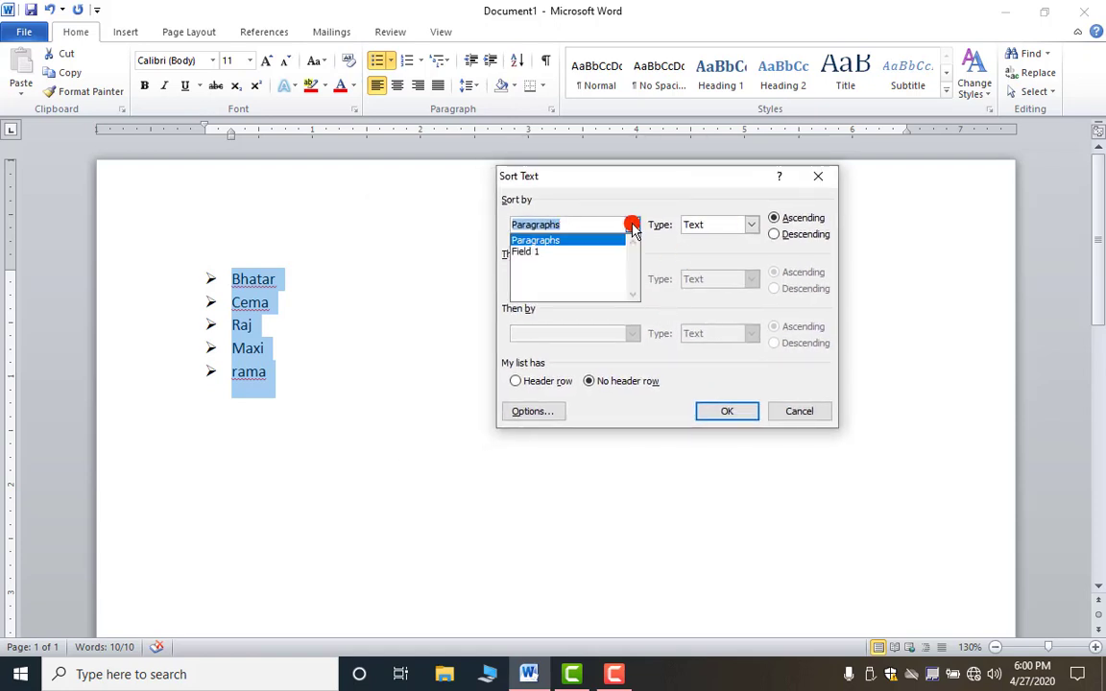
left_click(554, 242)
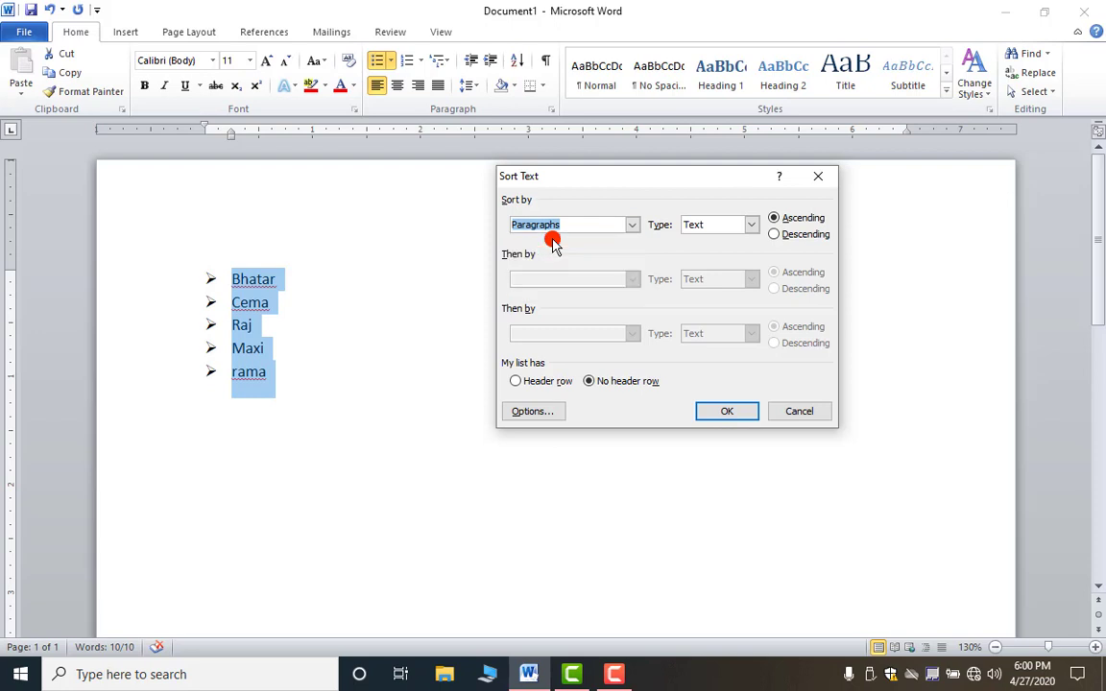
left_click(747, 225)
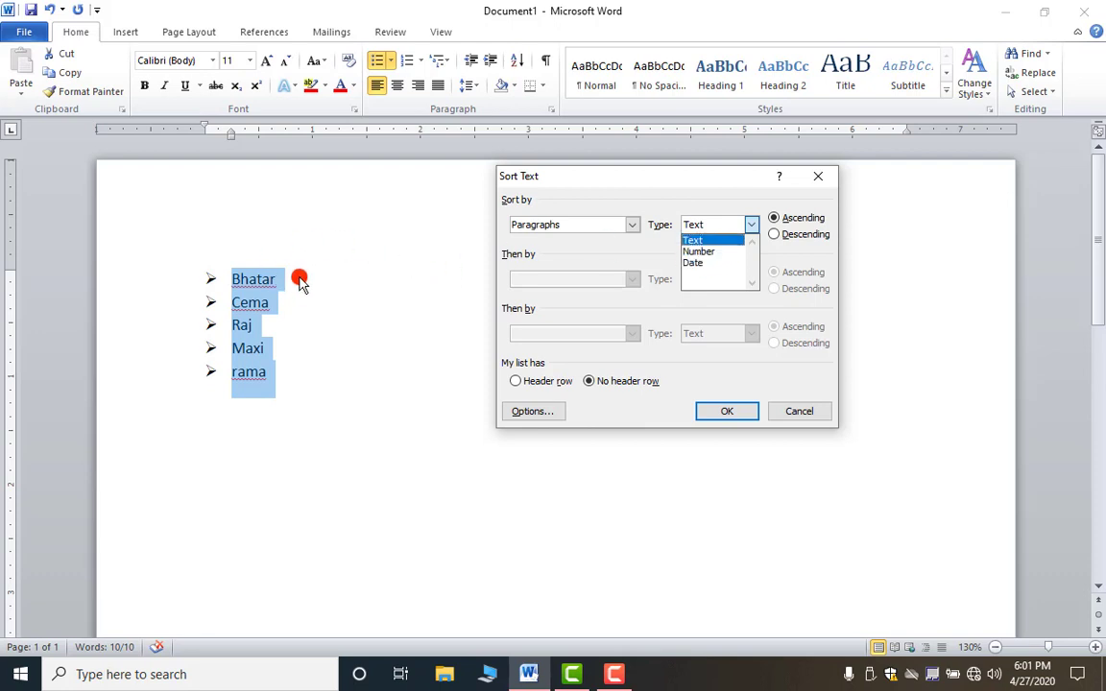
left_click(708, 240)
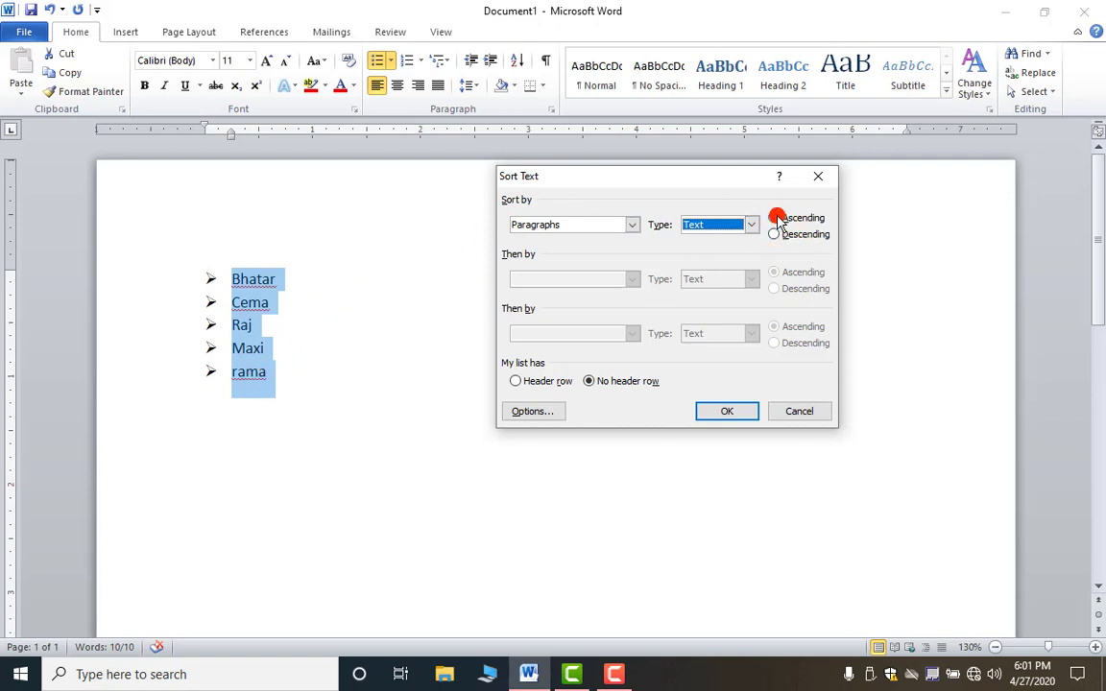
left_click(778, 217)
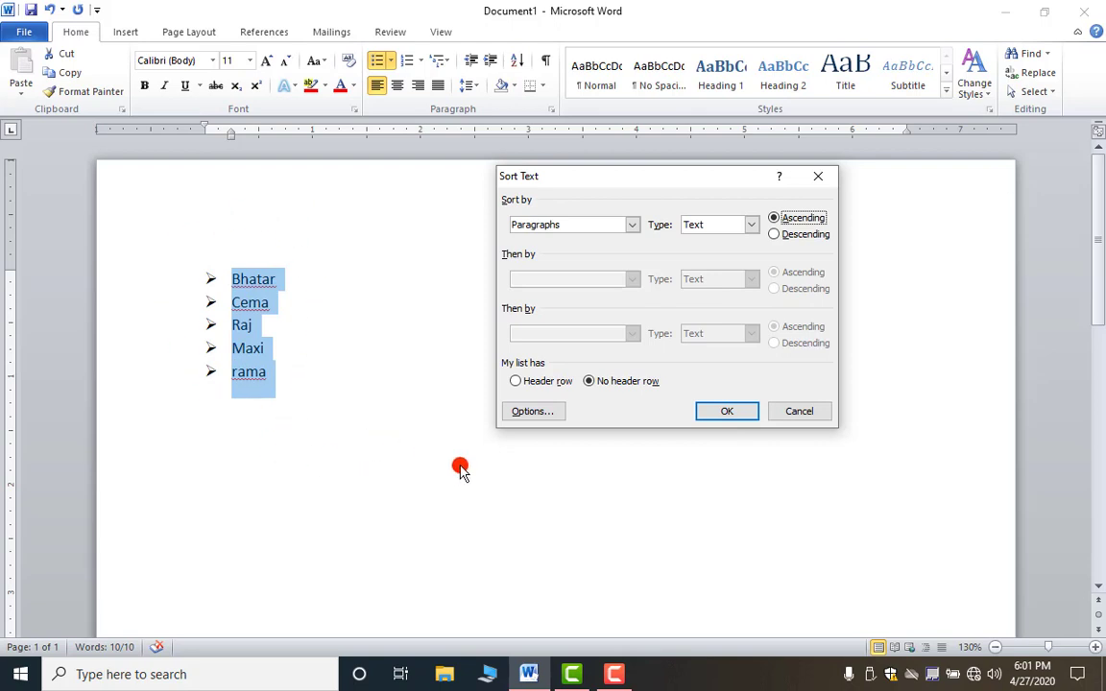
left_click(725, 412)
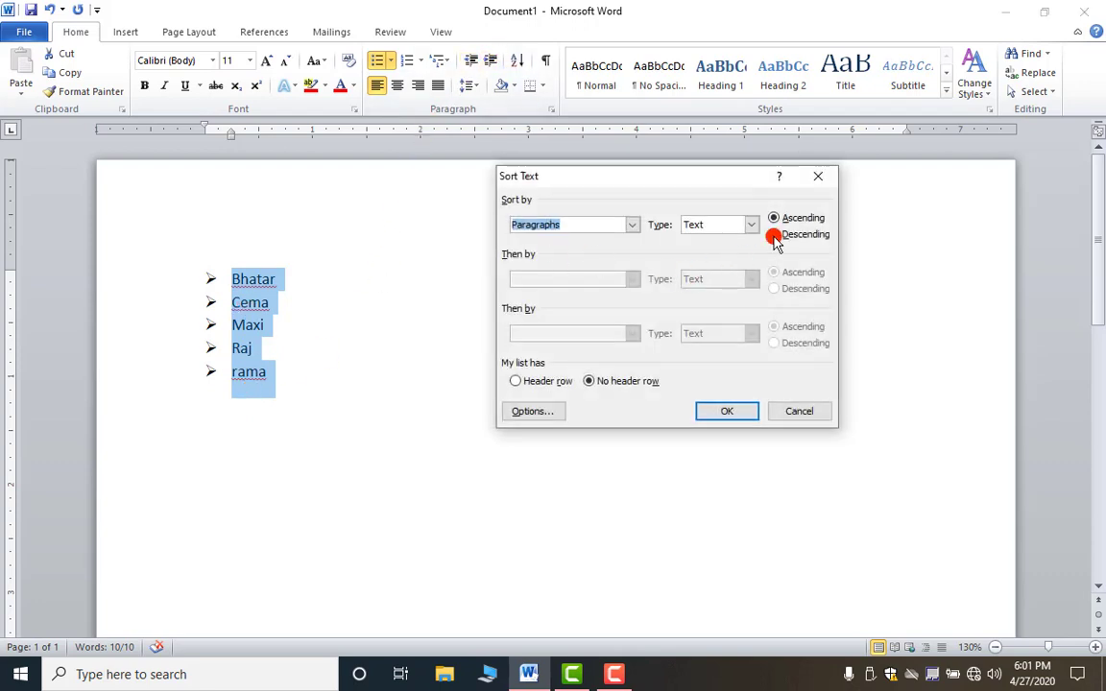
- Sort the bulleted names as text in descending order and deselect the list
left_click(778, 236)
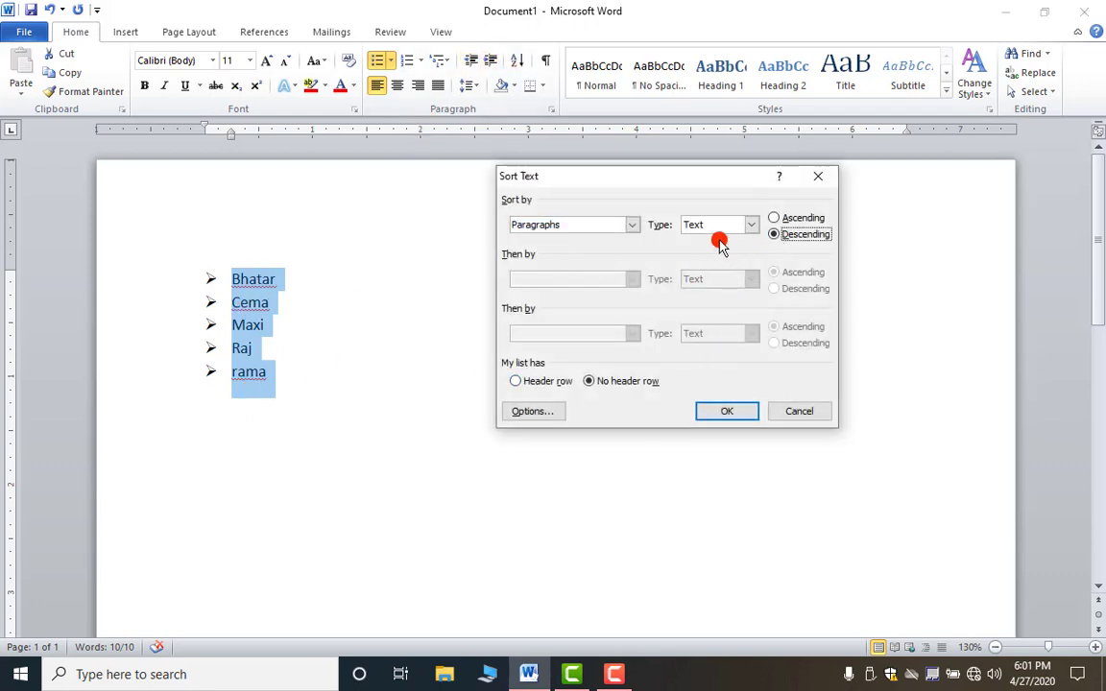
left_click(722, 415)
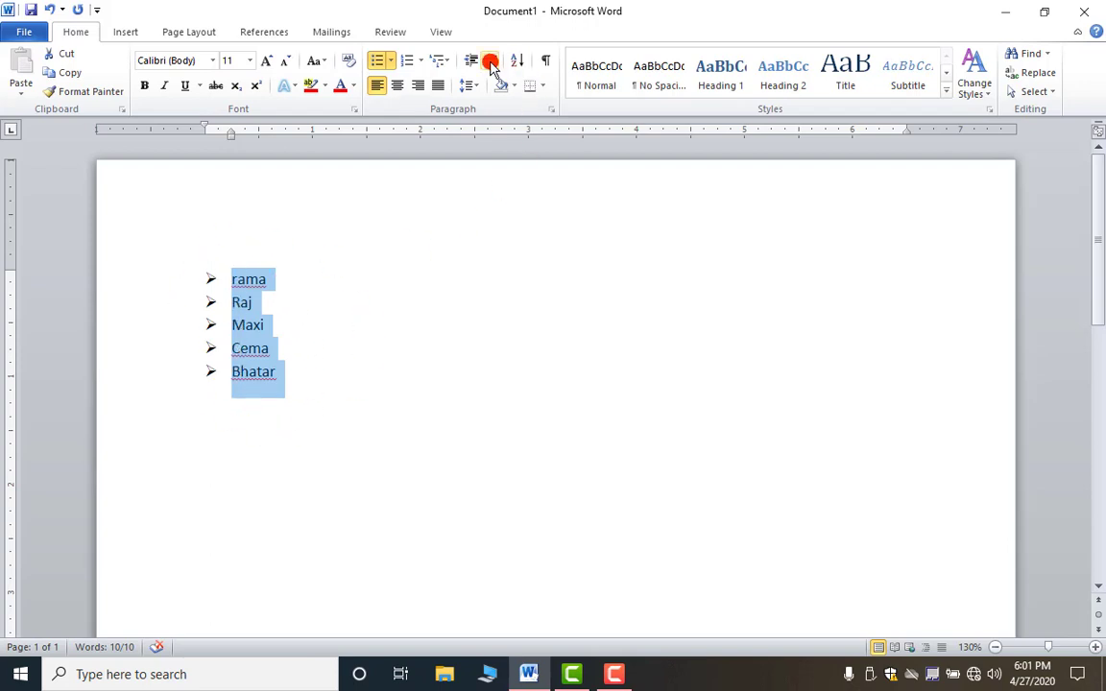
left_click(384, 331)
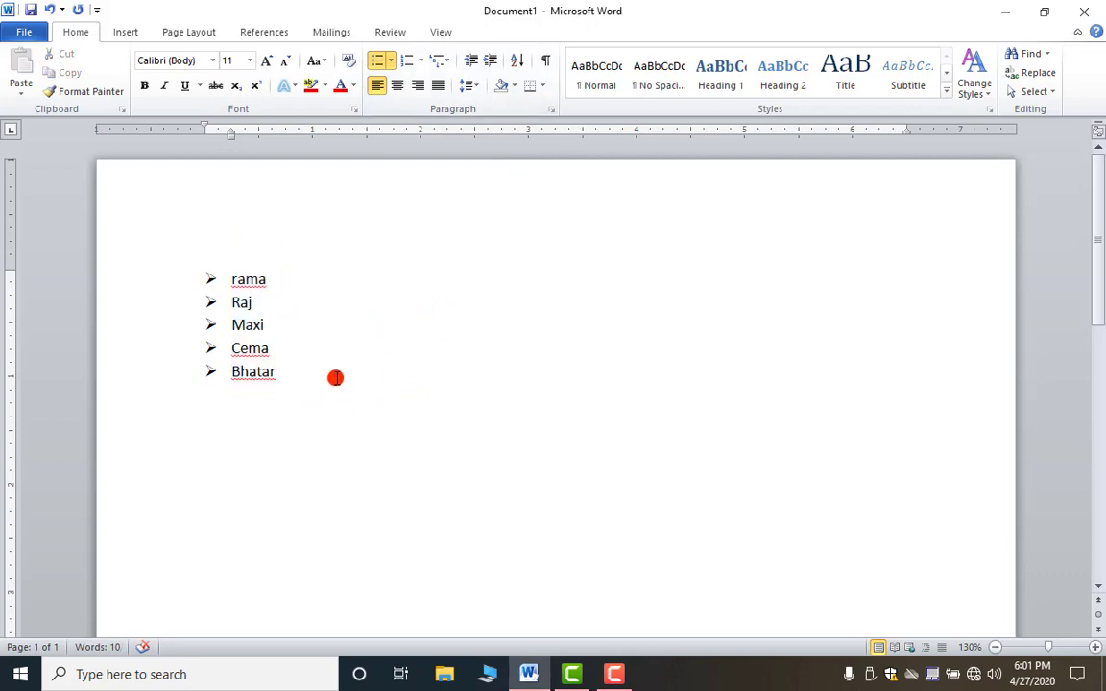
- End the bulleted list and enter the numbers 1, 3, 4, 6, 2 and 4 on separate lines below it
key("Return")
key("Return")
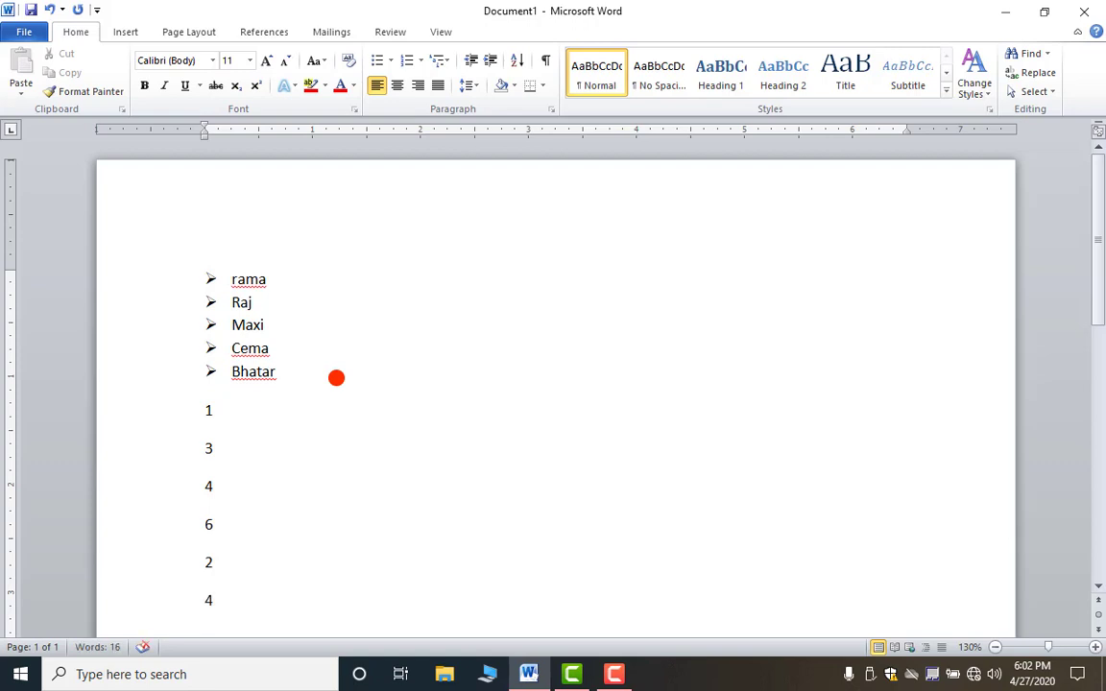
- Sort the six numbers below the bulleted list by Paragraphs with type Number in ascending order
left_click_drag(207, 410, 233, 593)
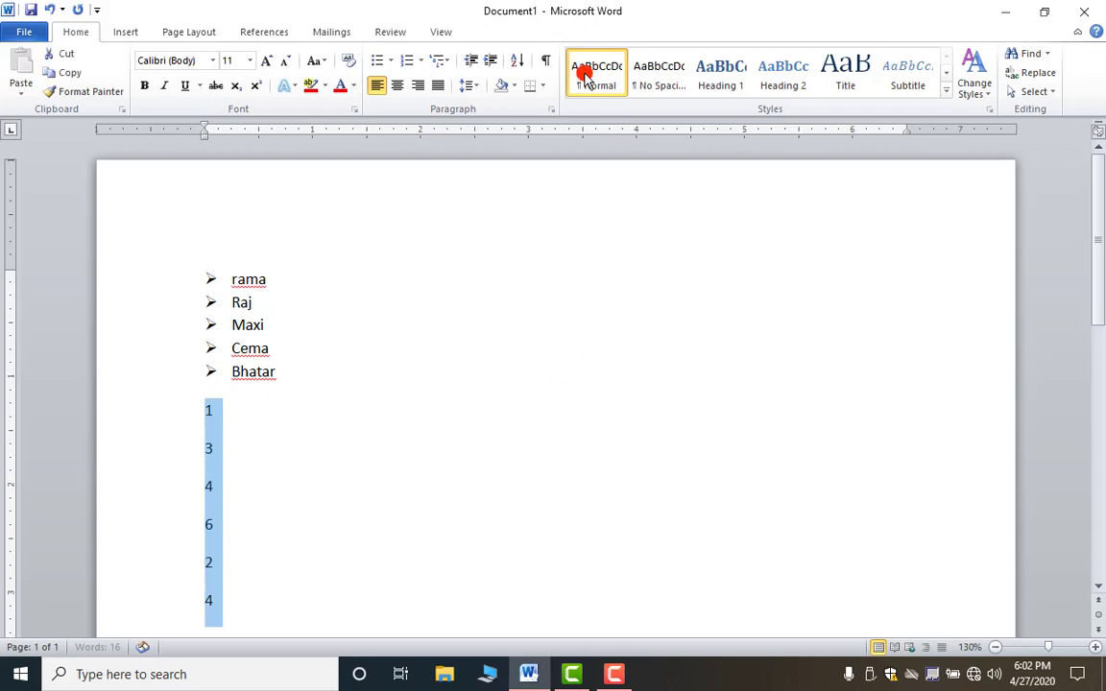
left_click(516, 60)
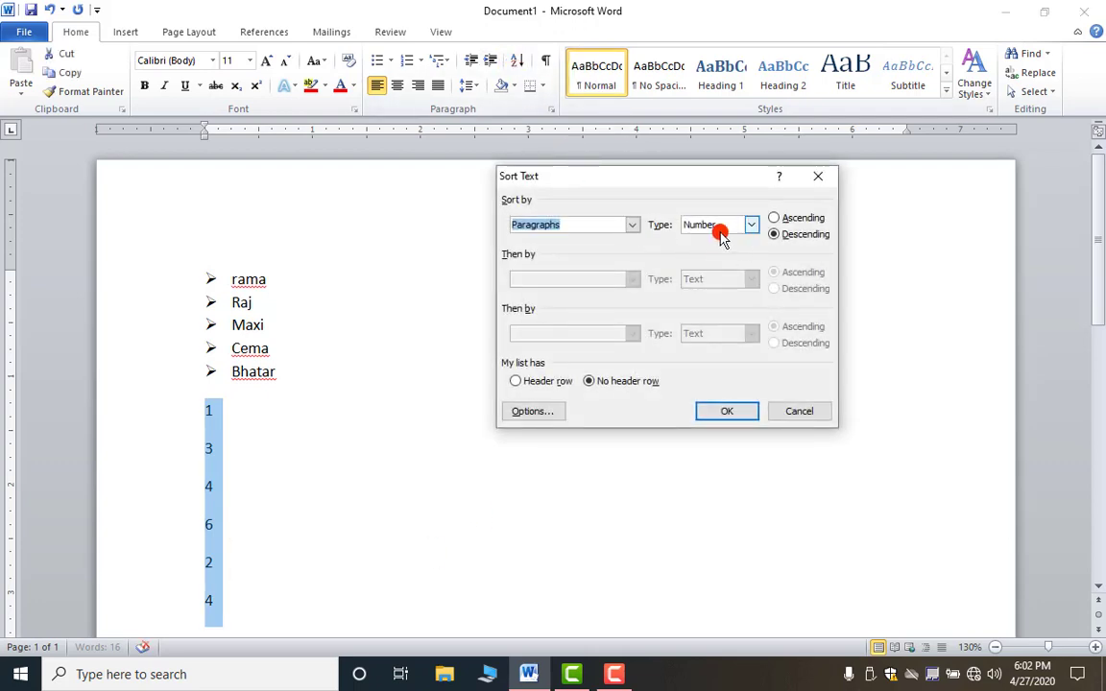
left_click(775, 218)
left_click(739, 409)
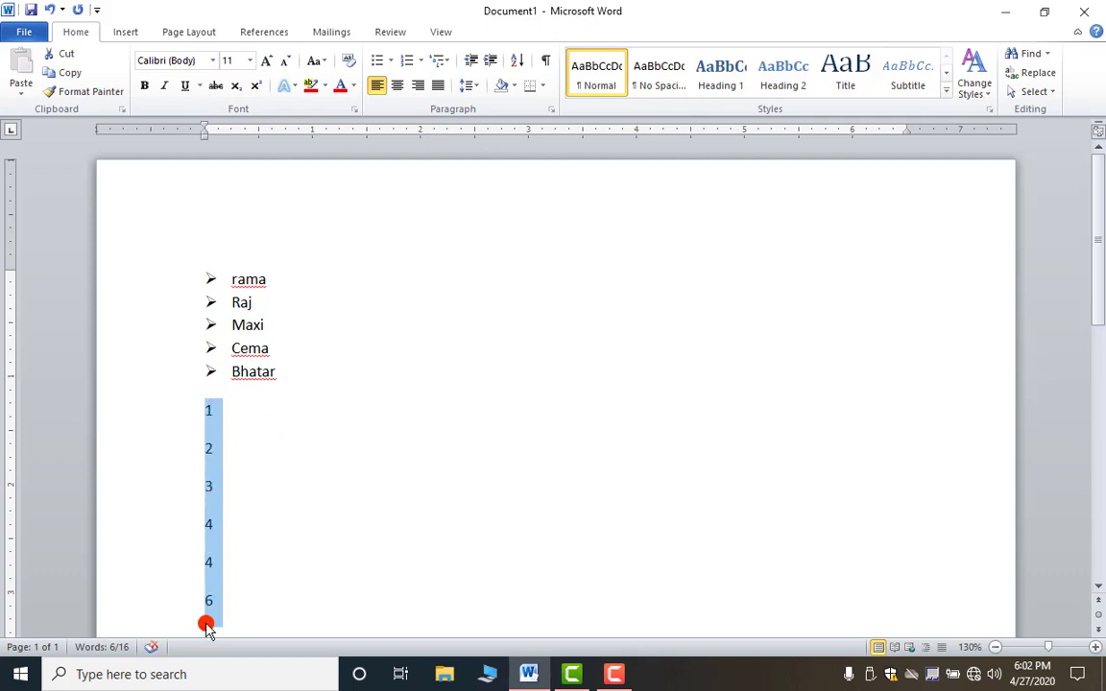
- Re-sort the same six numbers by Paragraphs as Number in descending order
left_click(518, 61)
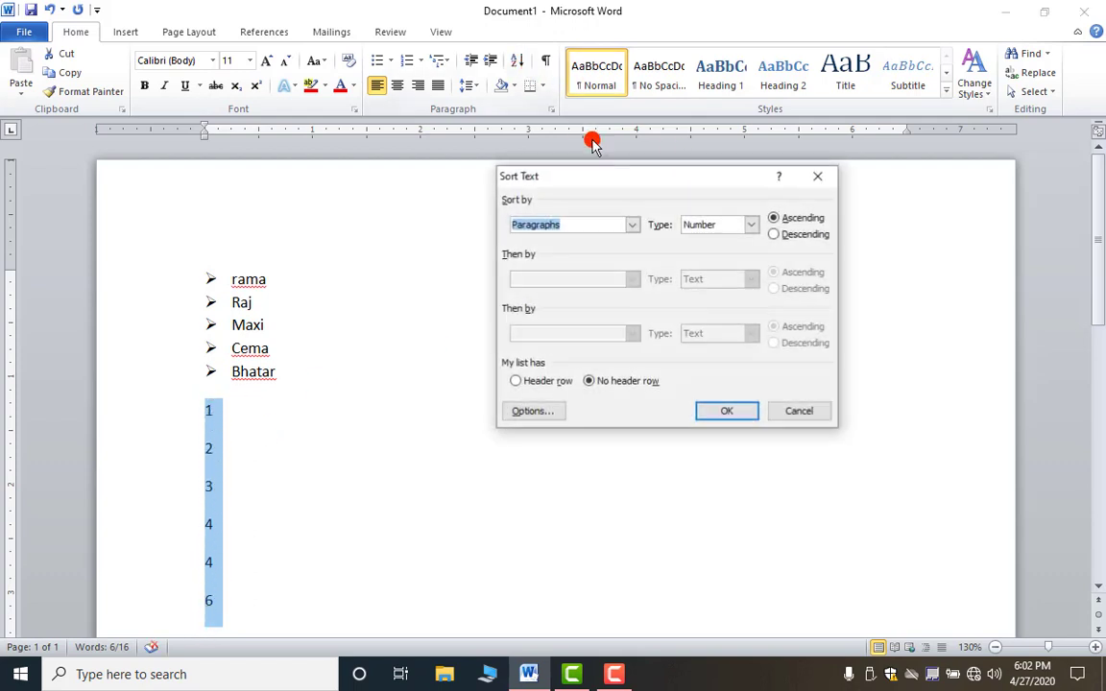
left_click(793, 235)
left_click(725, 413)
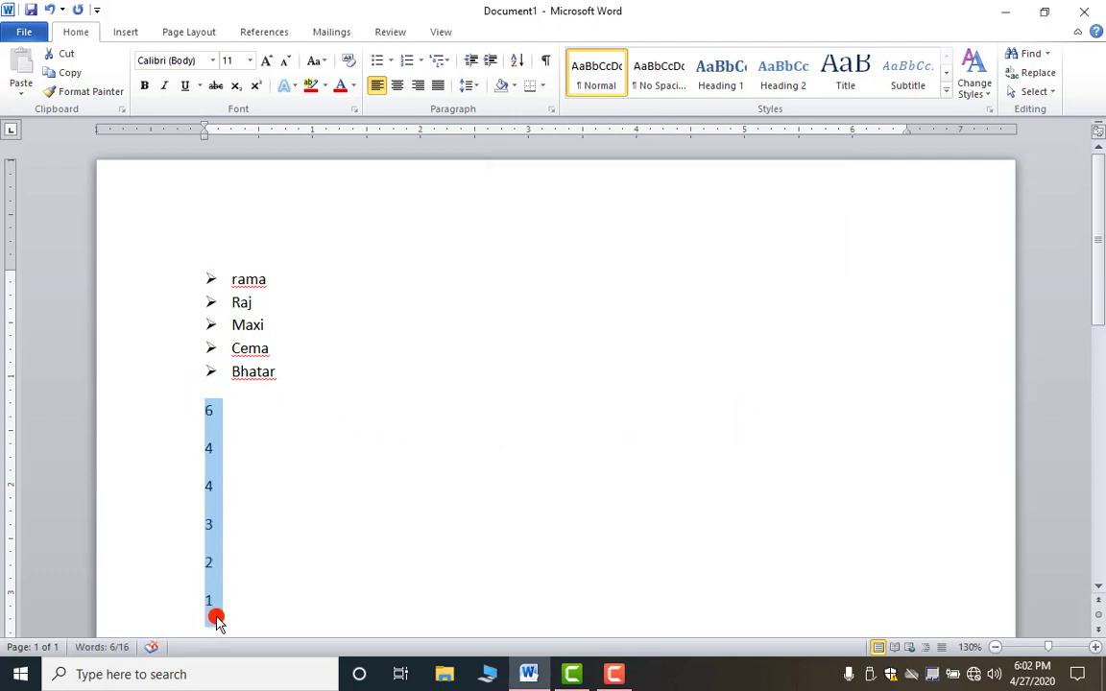
- Toggle the paragraph marks and other formatting symbols on and off, leaving them shown
left_click(548, 61)
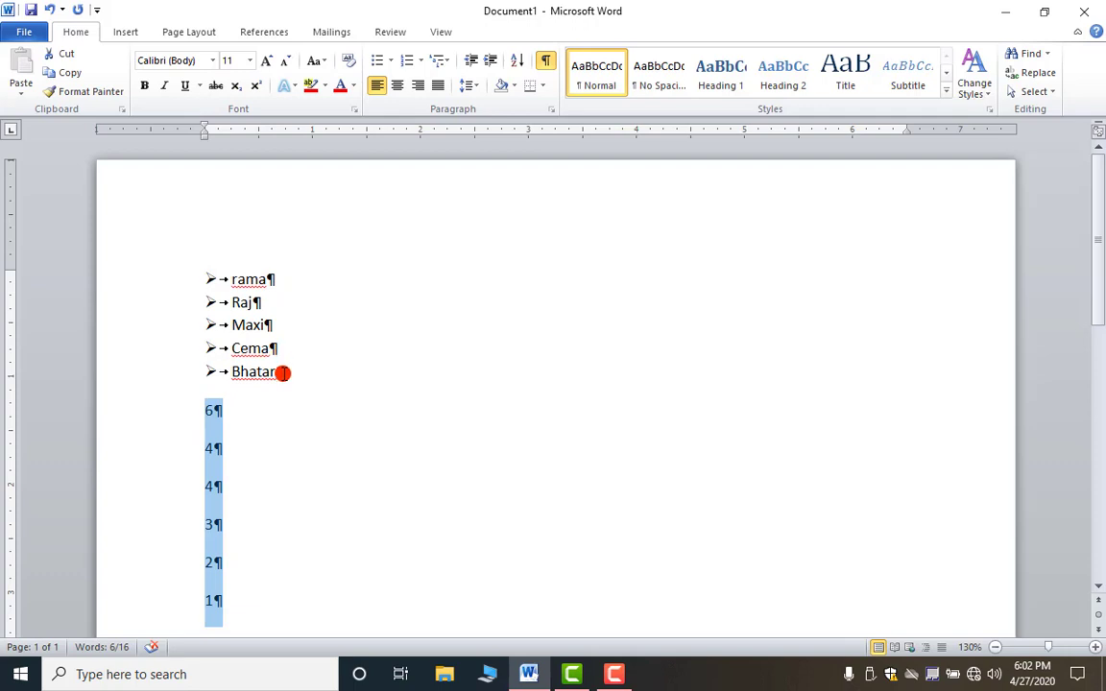
left_click(546, 63)
left_click(547, 63)
left_click(552, 64)
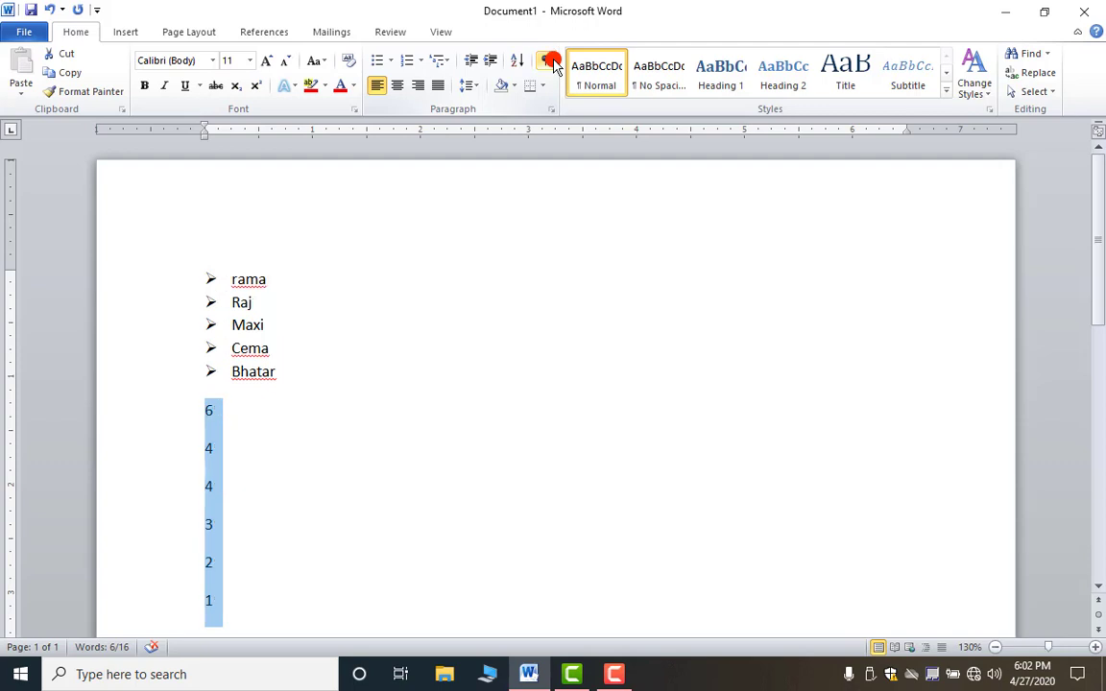
left_click(549, 63)
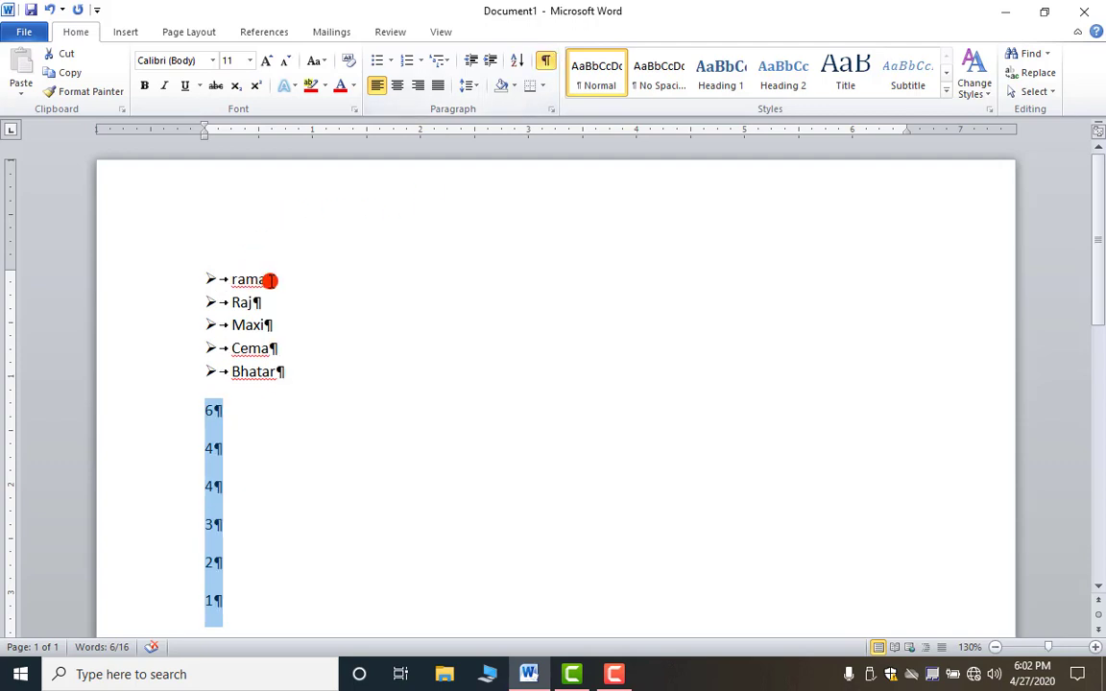
- Delete the paragraph mark after the first bulleted name and the following letter, then split the merged line back into two bullets
left_click(307, 281)
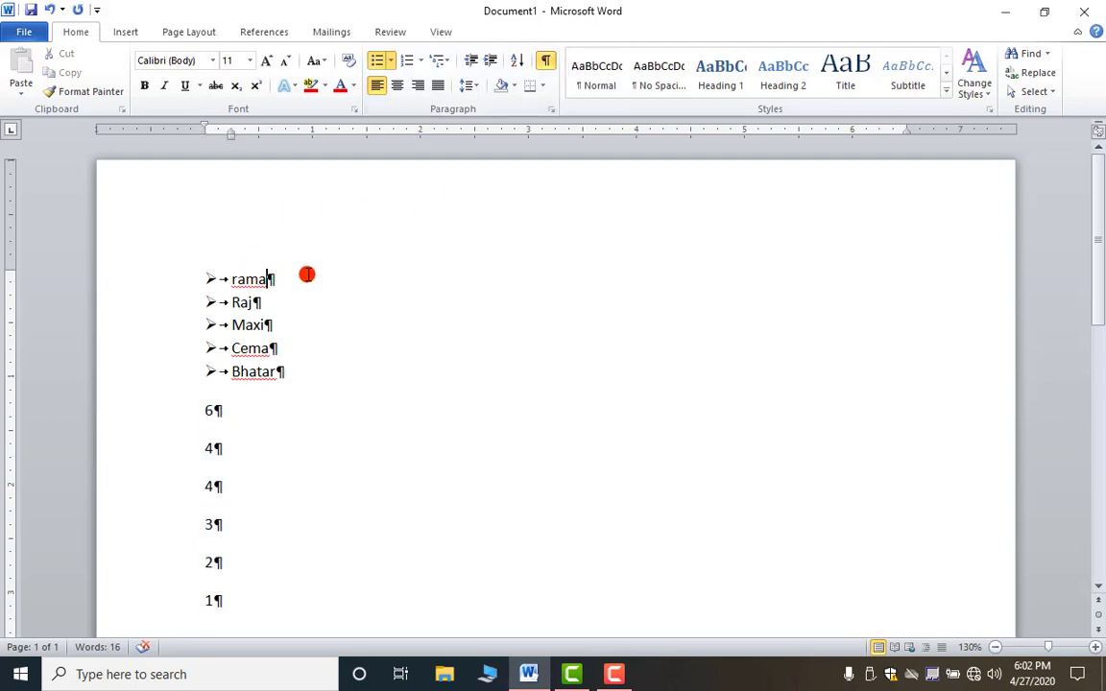
key("Delete")
key("Delete")
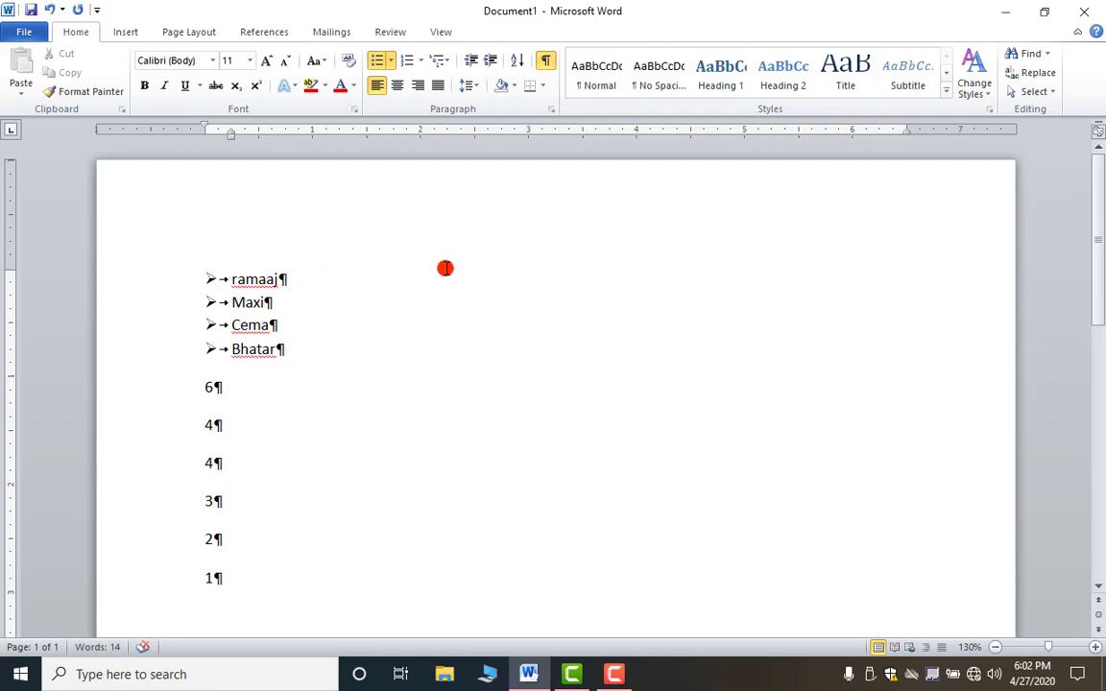
key("Return")
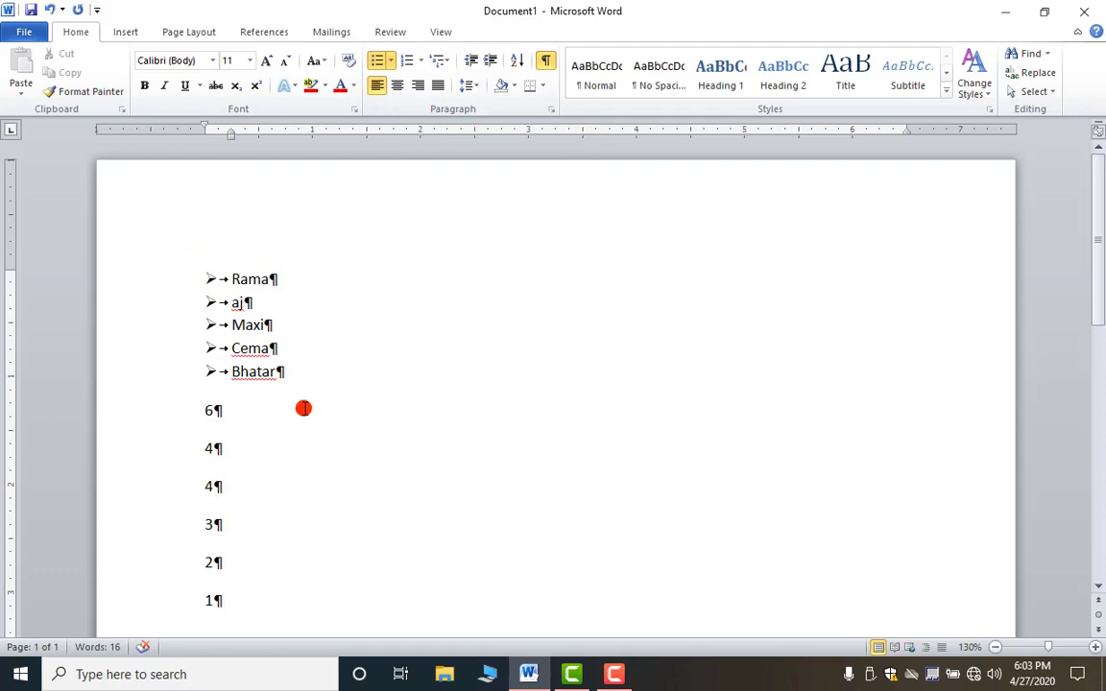
- Switch all the names and numbers between centered, right and left alignment, ending with right alignment
left_click_drag(197, 268, 267, 571)
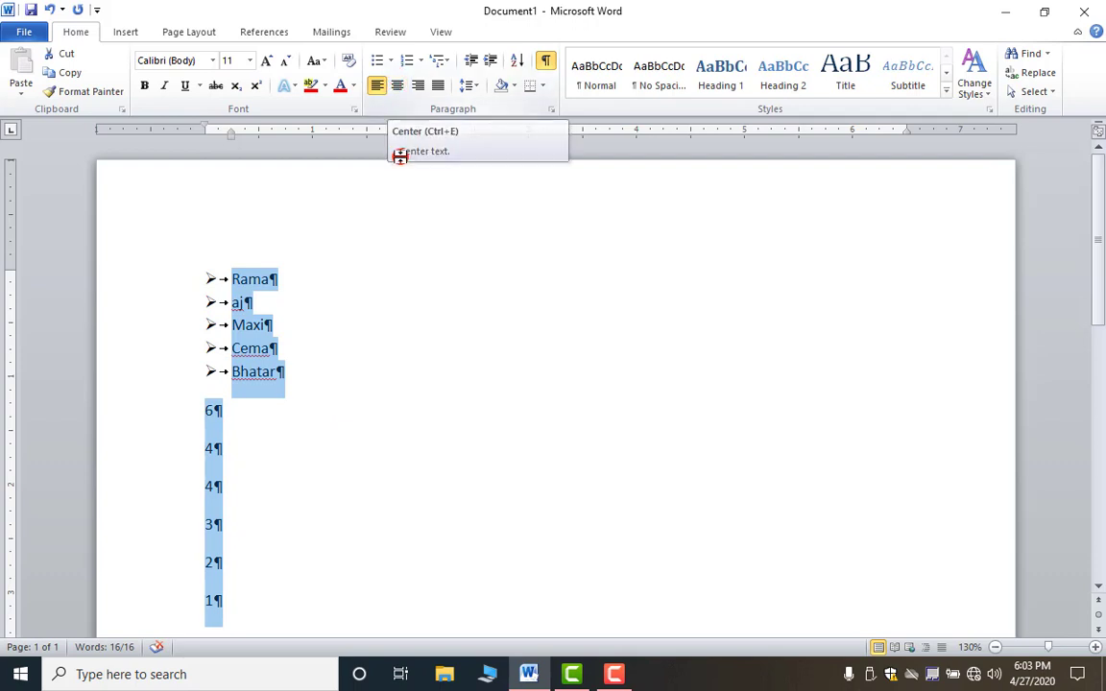
left_click(398, 85)
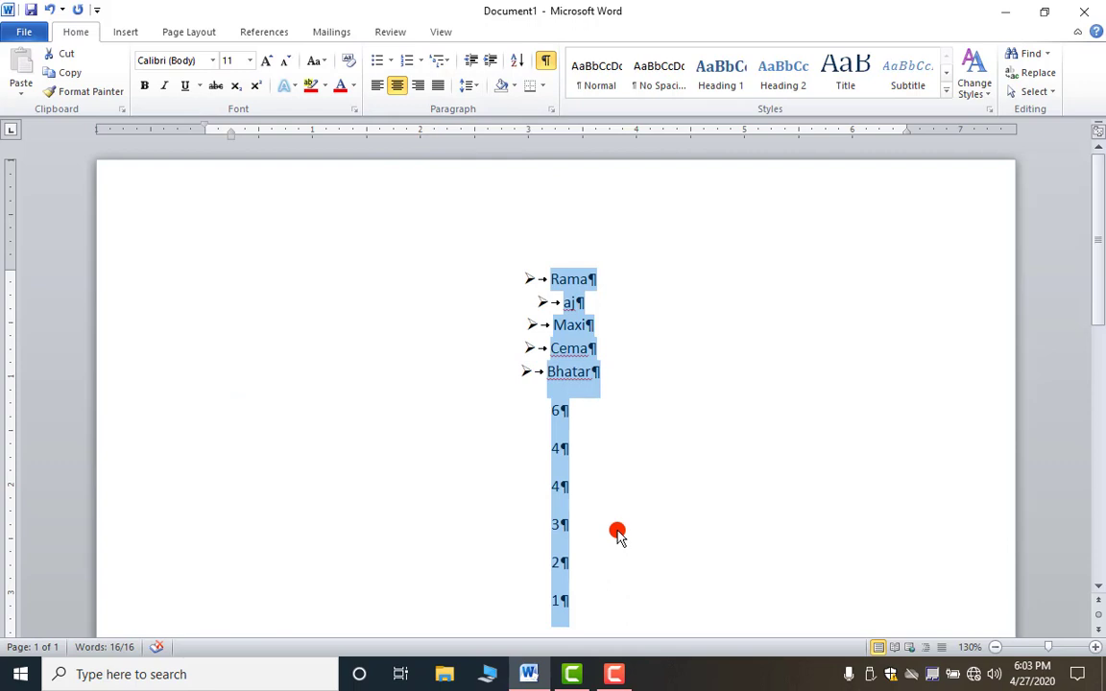
left_click(418, 86)
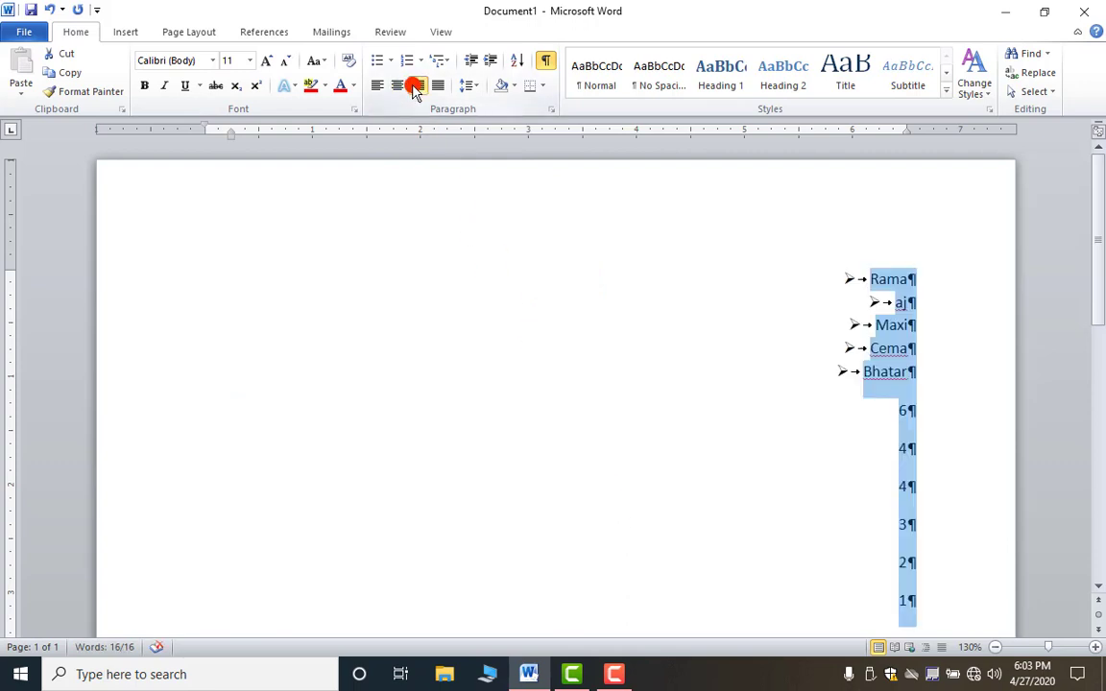
left_click(381, 88)
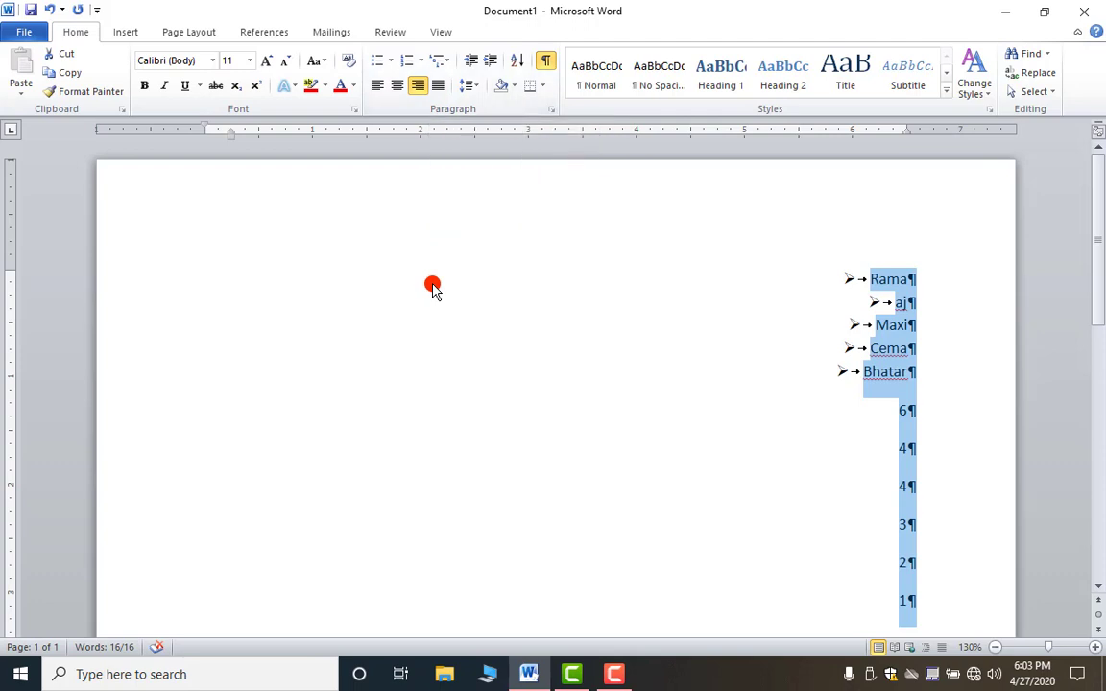
- Replace all the document's content with sample paragraphs generated by =rand(), with the formatting marks hidden
key("Delete")
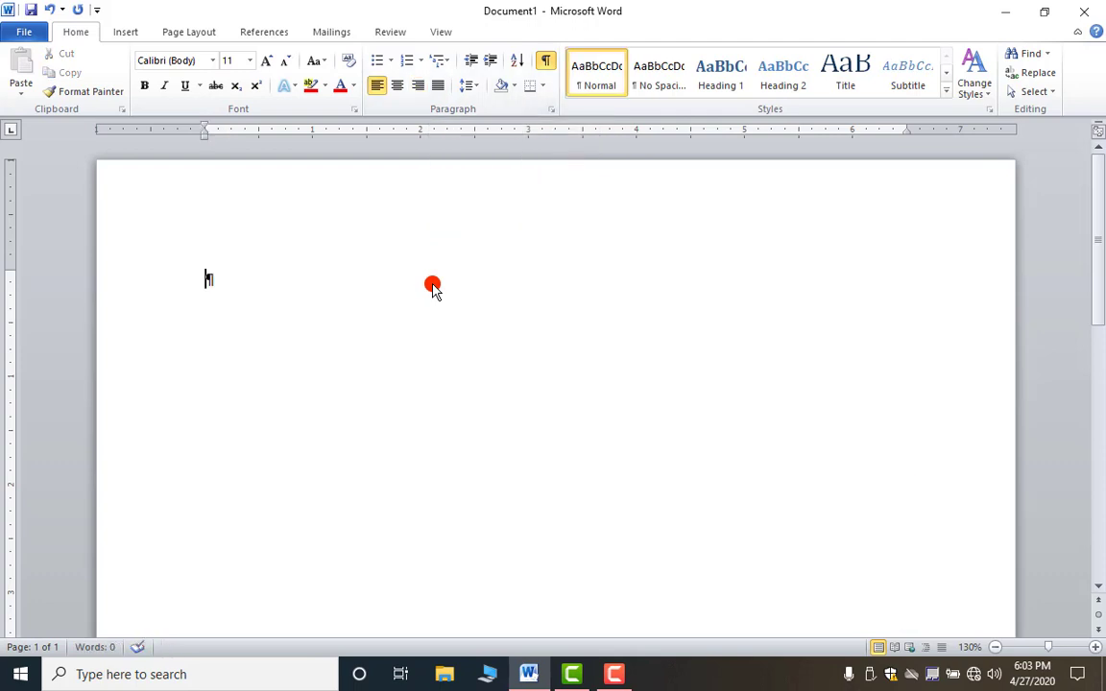
left_click(546, 60)
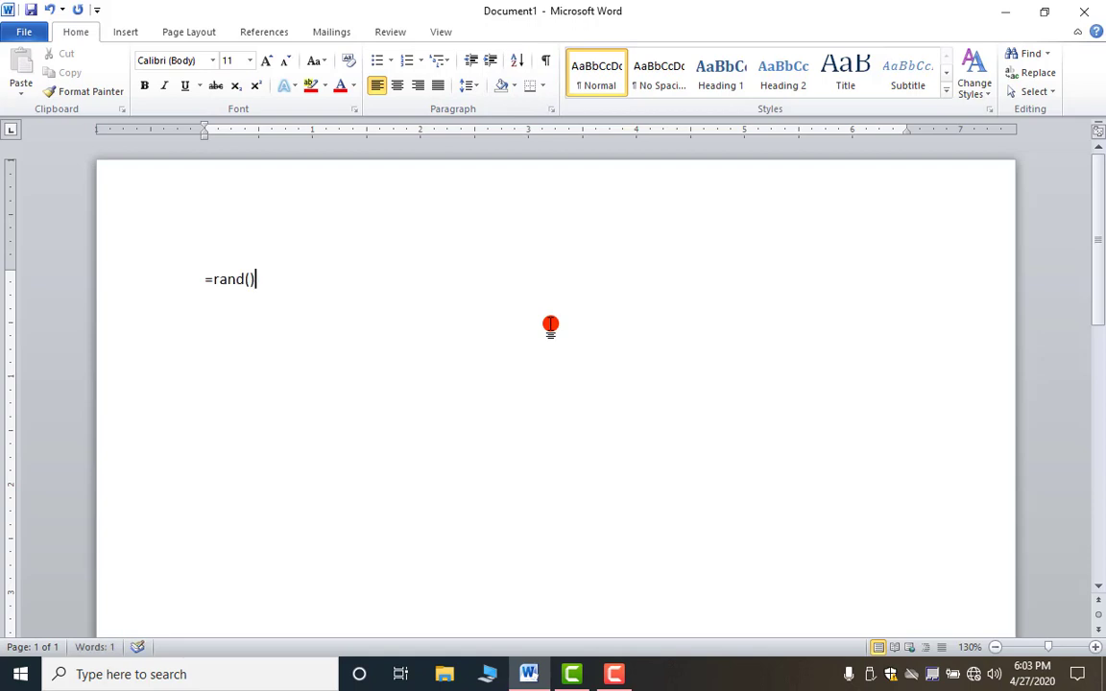
key("Return")
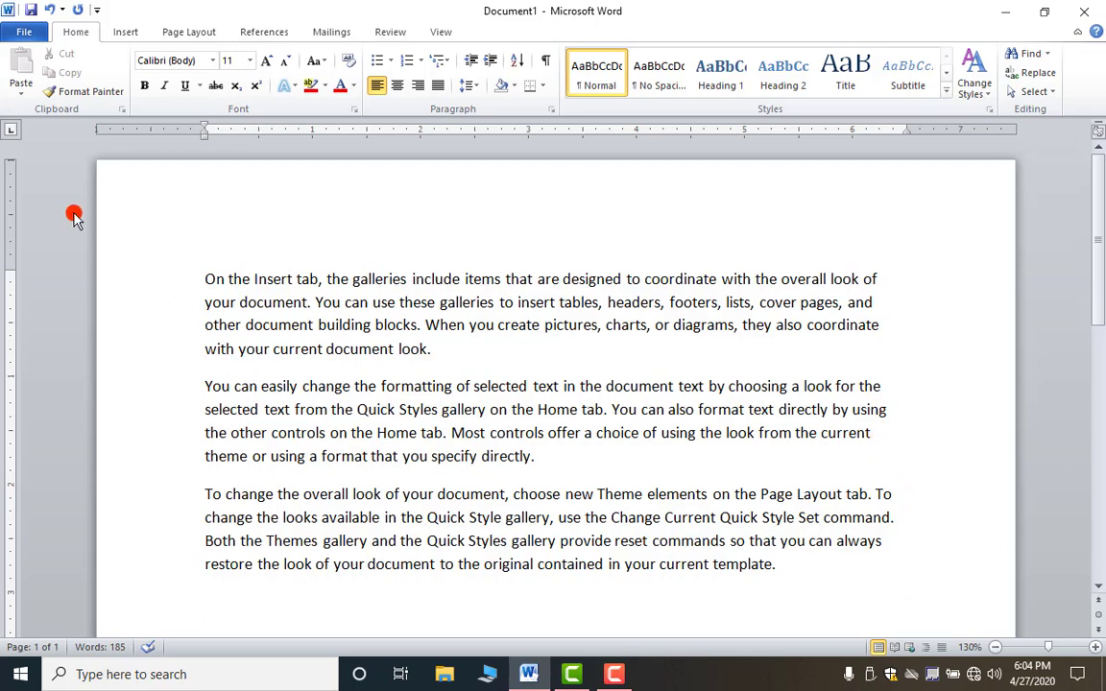
- Justify the three visible sample paragraphs and preview the line spacing options without applying one
left_click_drag(187, 269, 773, 575)
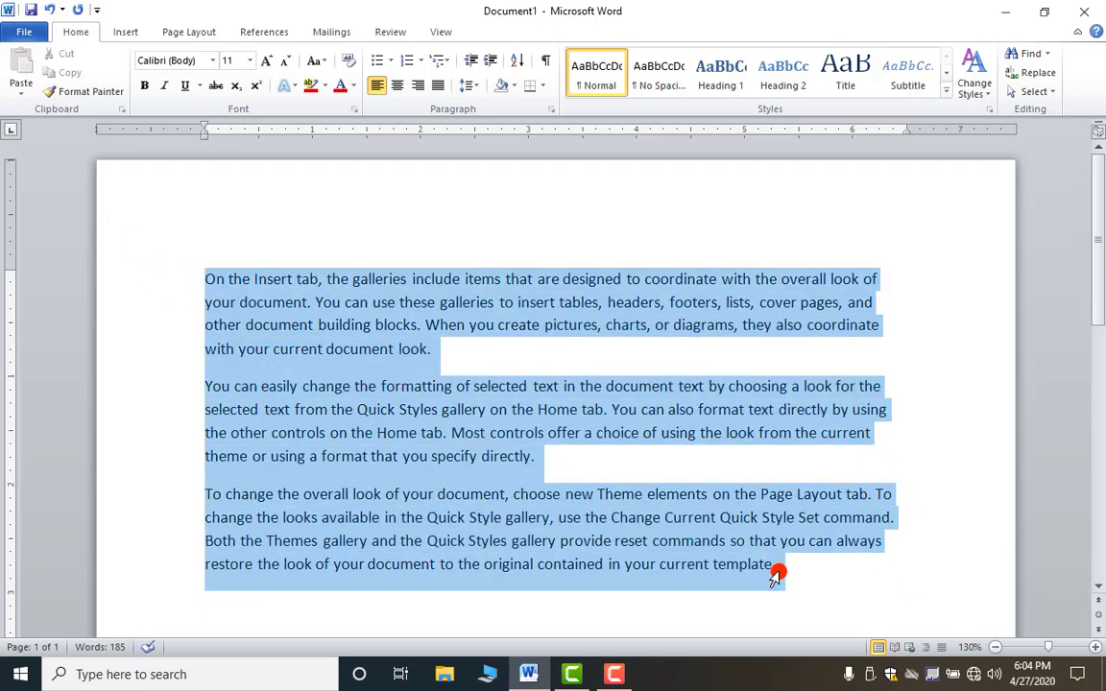
left_click(443, 86)
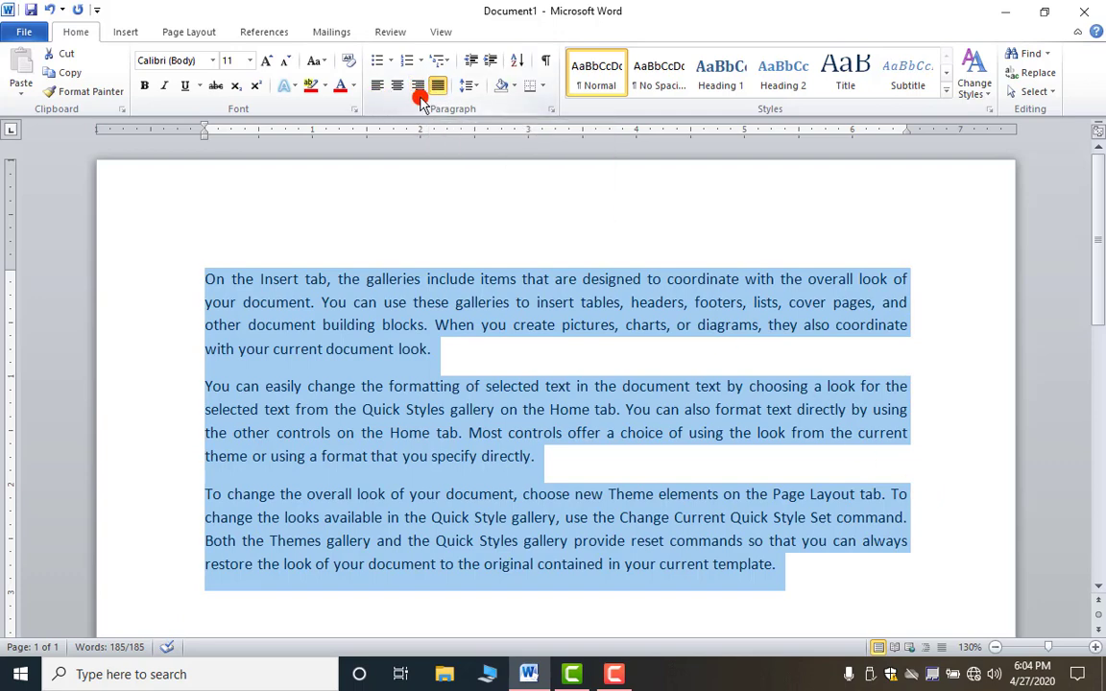
left_click(476, 88)
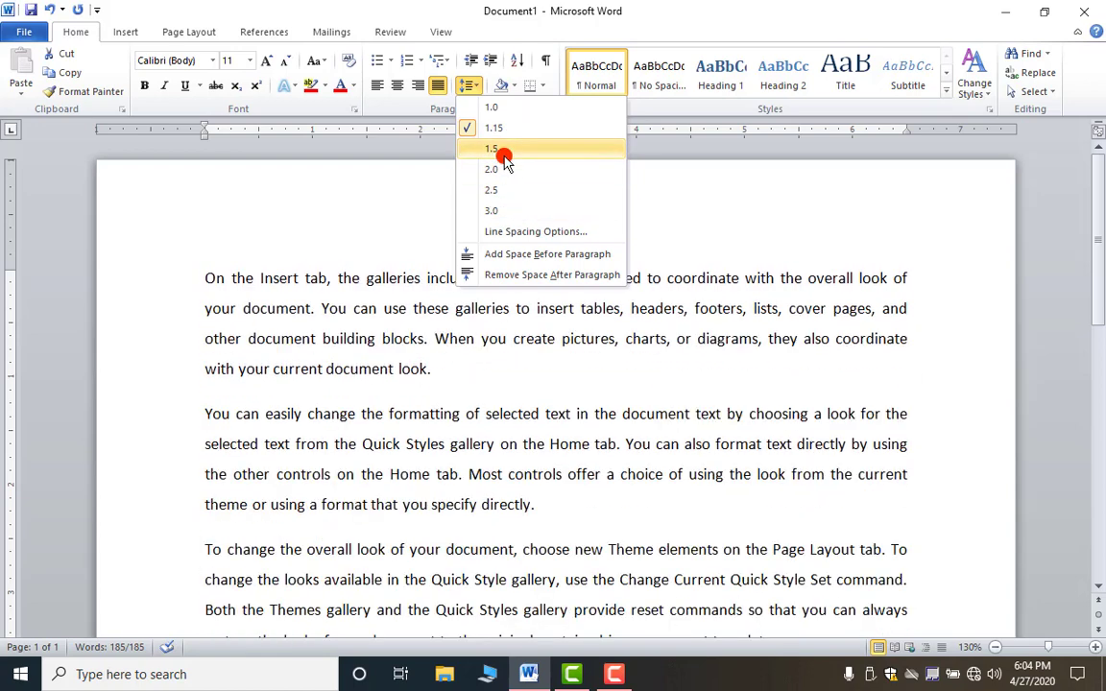
key("Escape")
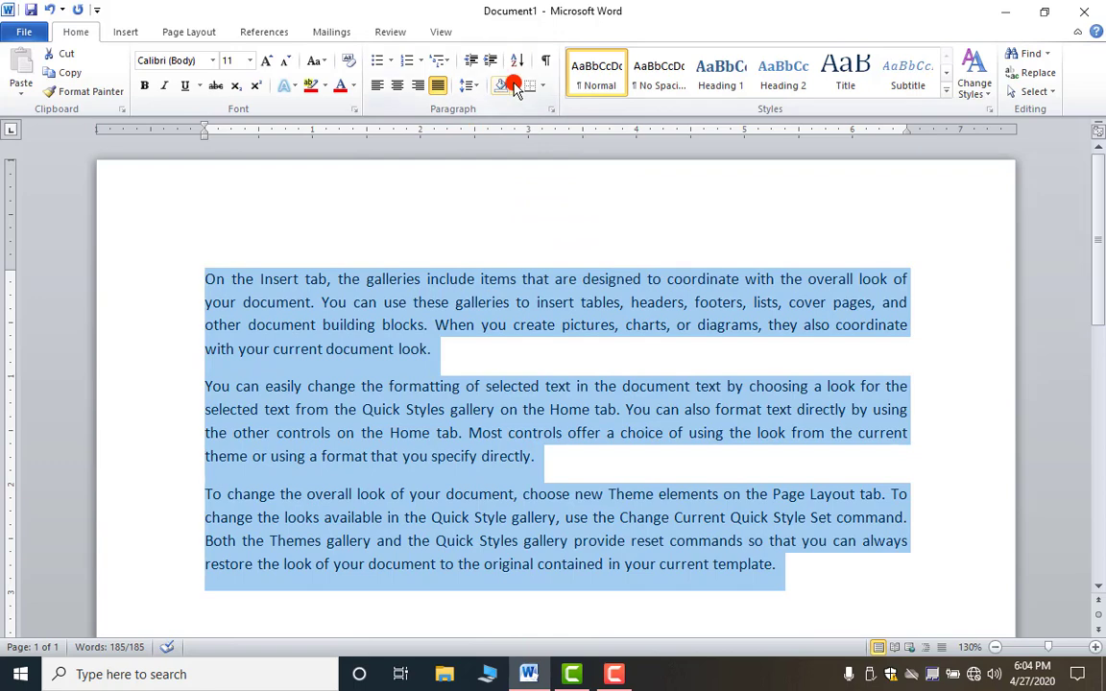
- Shade the three justified paragraphs with the orange theme color and deselect the text
left_click(511, 85)
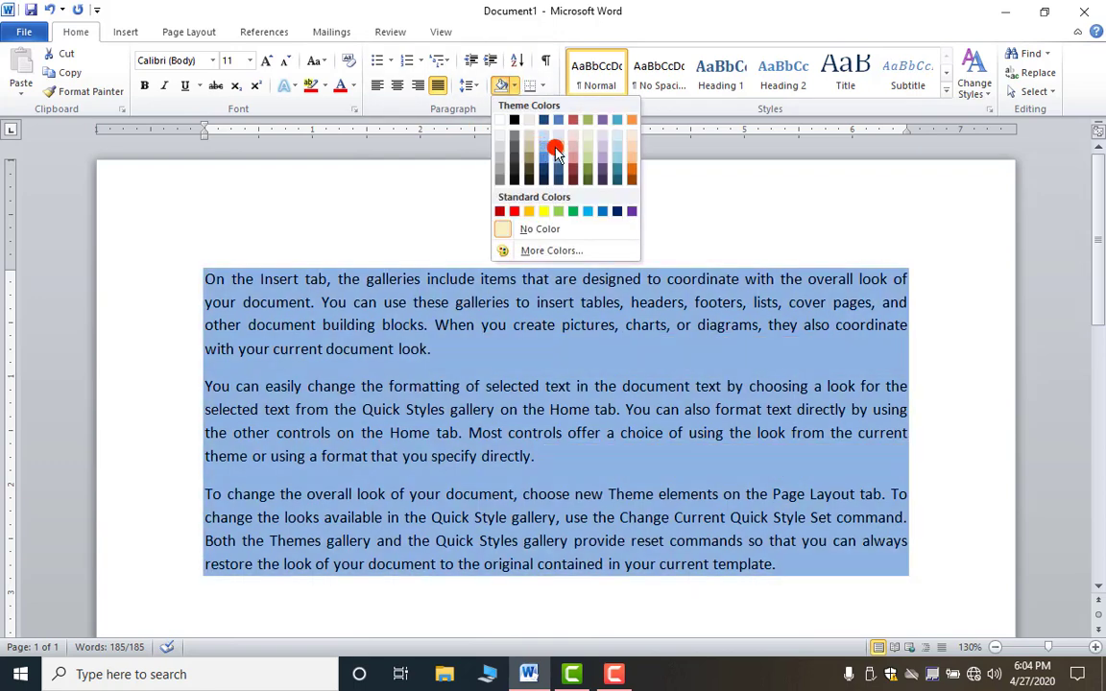
left_click(632, 120)
left_click(595, 233)
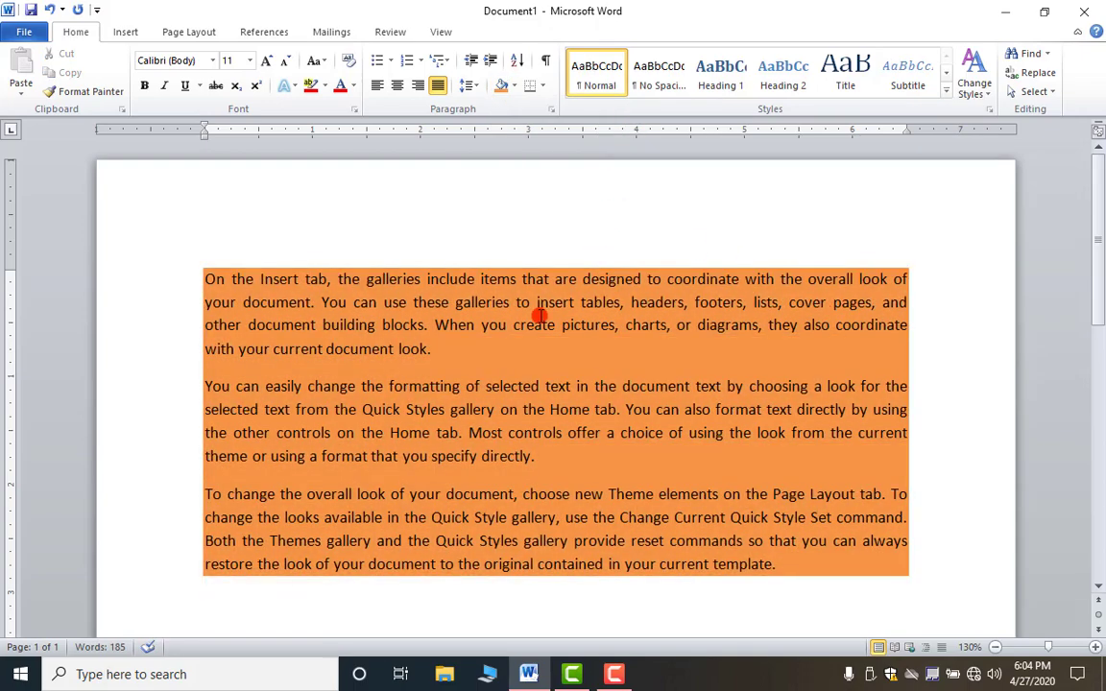
left_click_drag(207, 279, 847, 586)
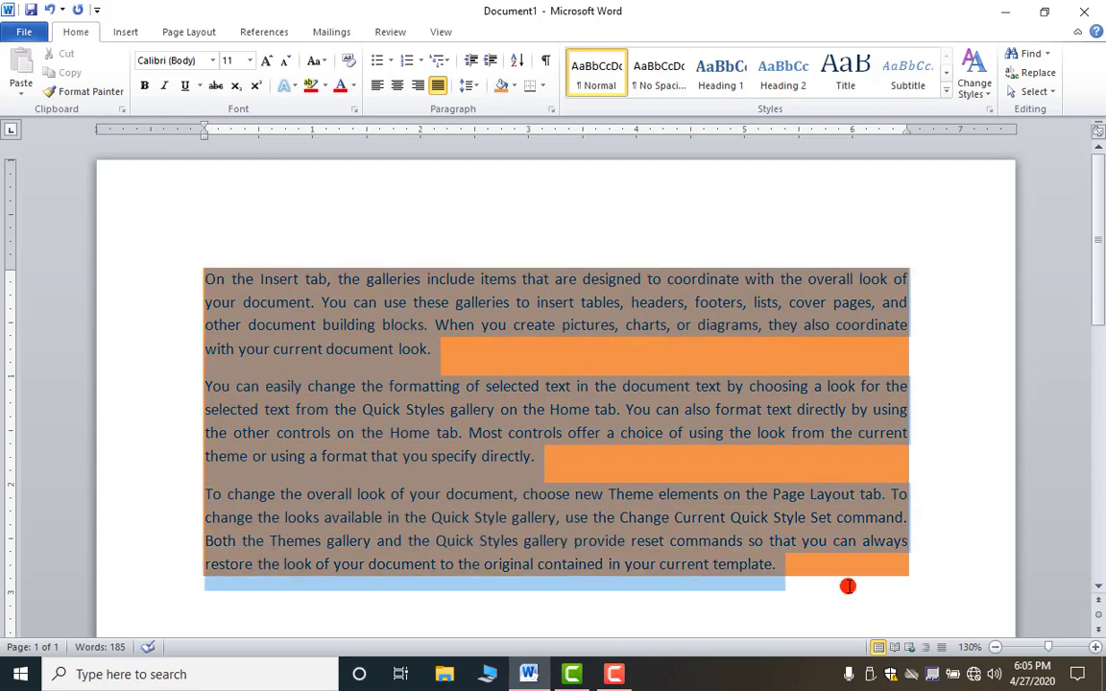
left_click(542, 86)
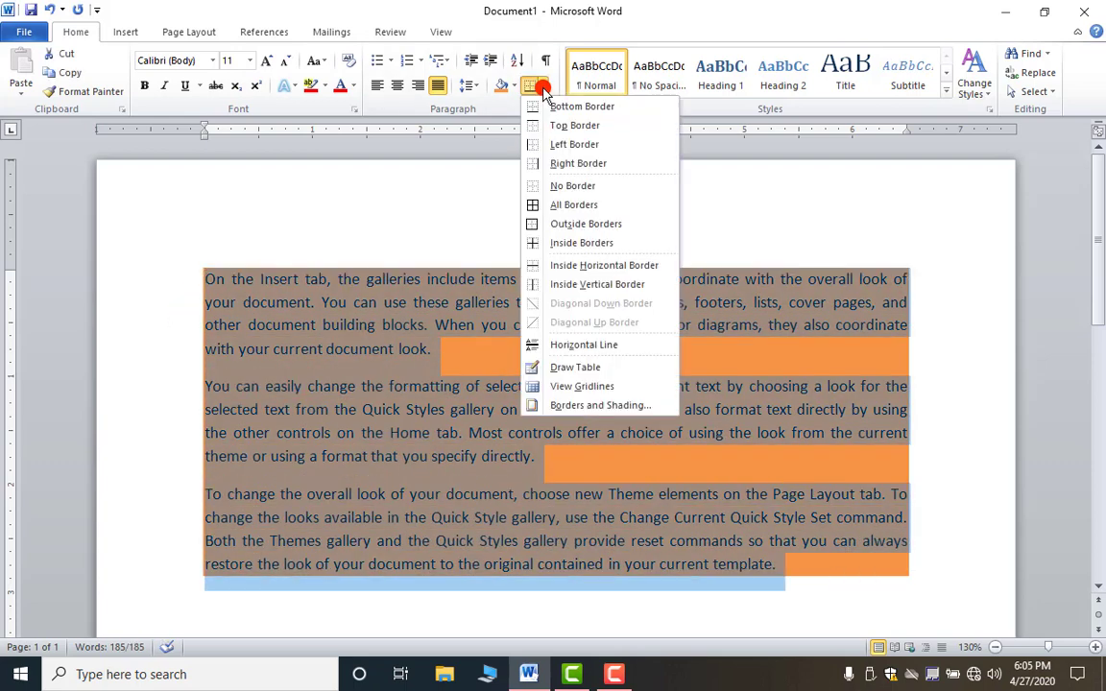
left_click(180, 247)
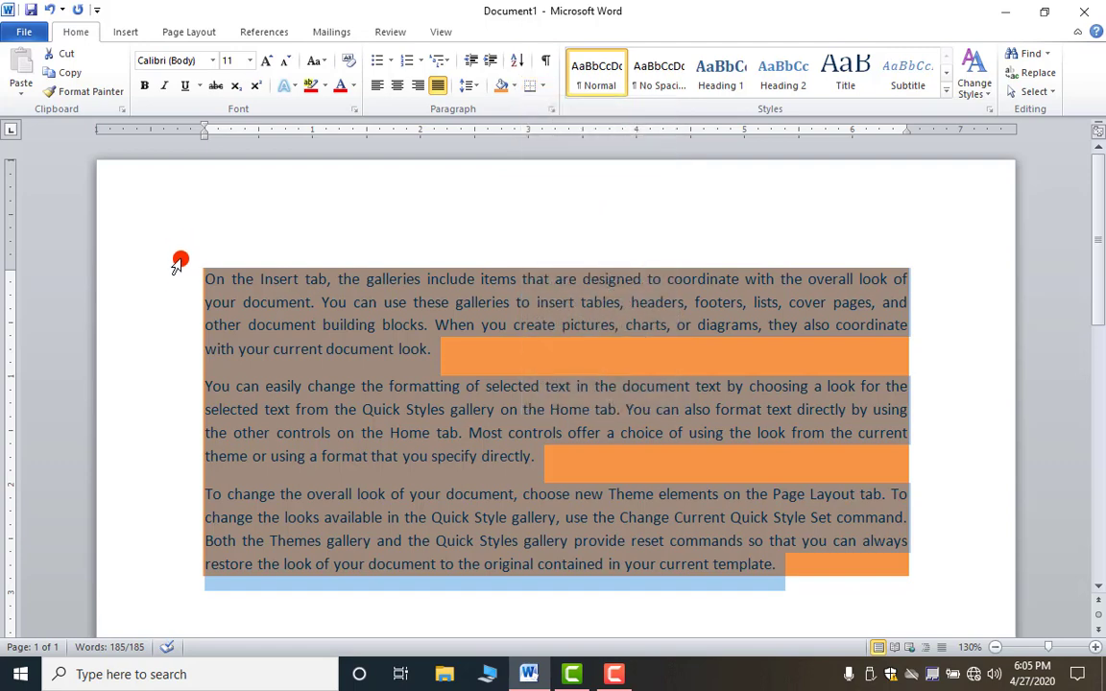
left_click(168, 303)
left_click(256, 297)
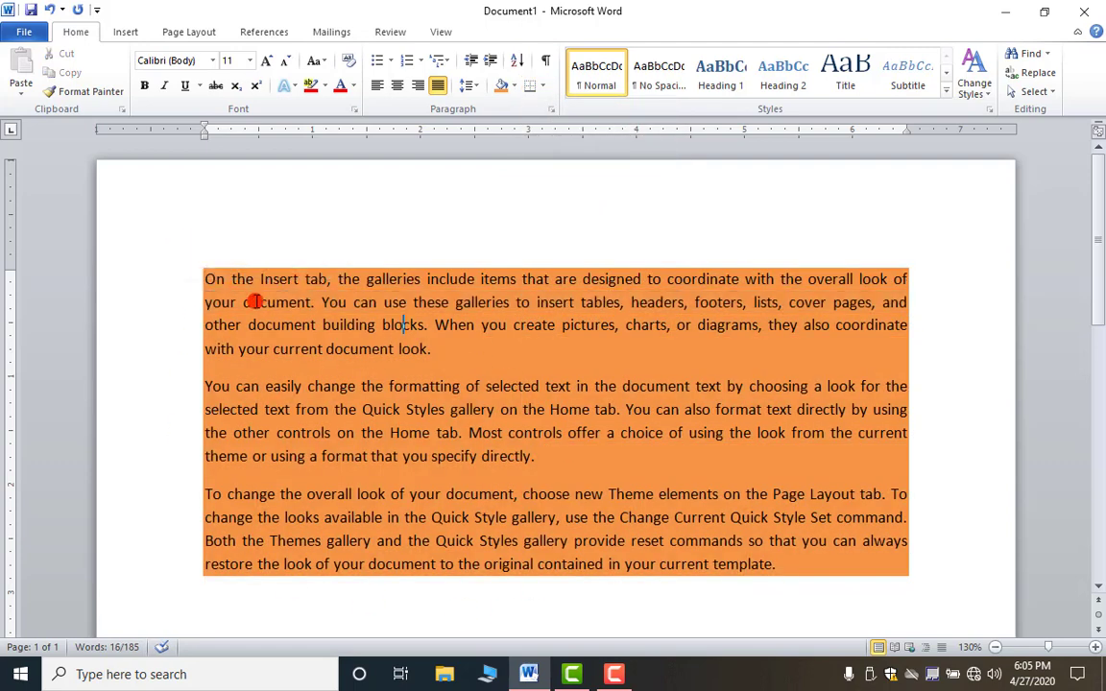
- Apply All Borders to the first shaded paragraph
left_click_drag(252, 288, 459, 341)
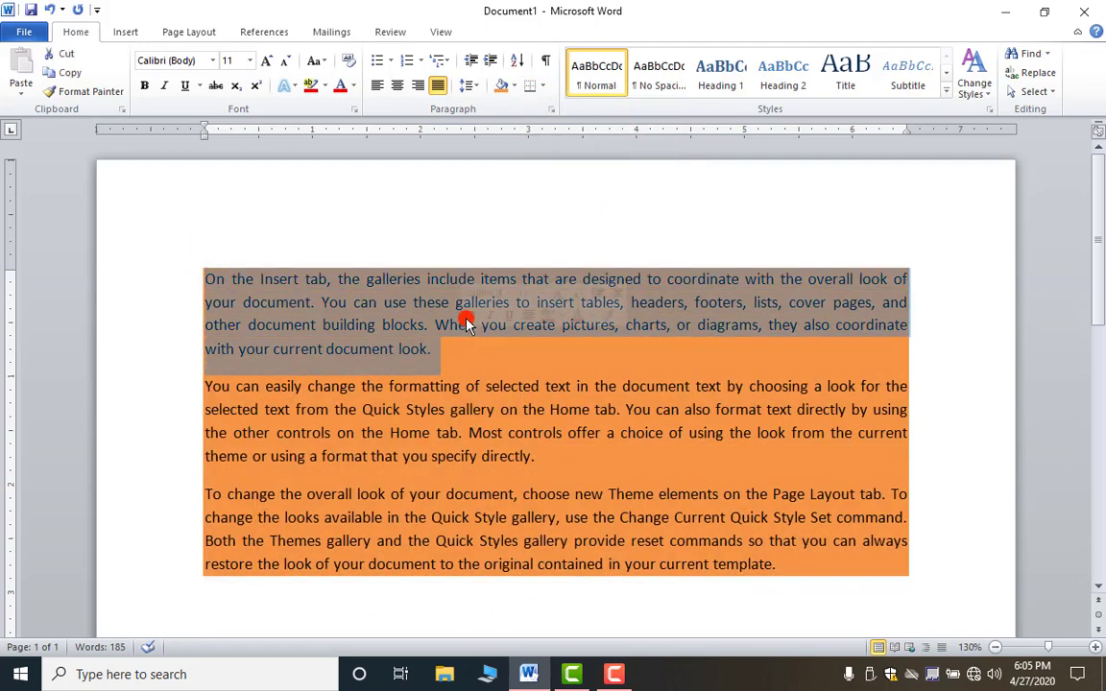
left_click(541, 91)
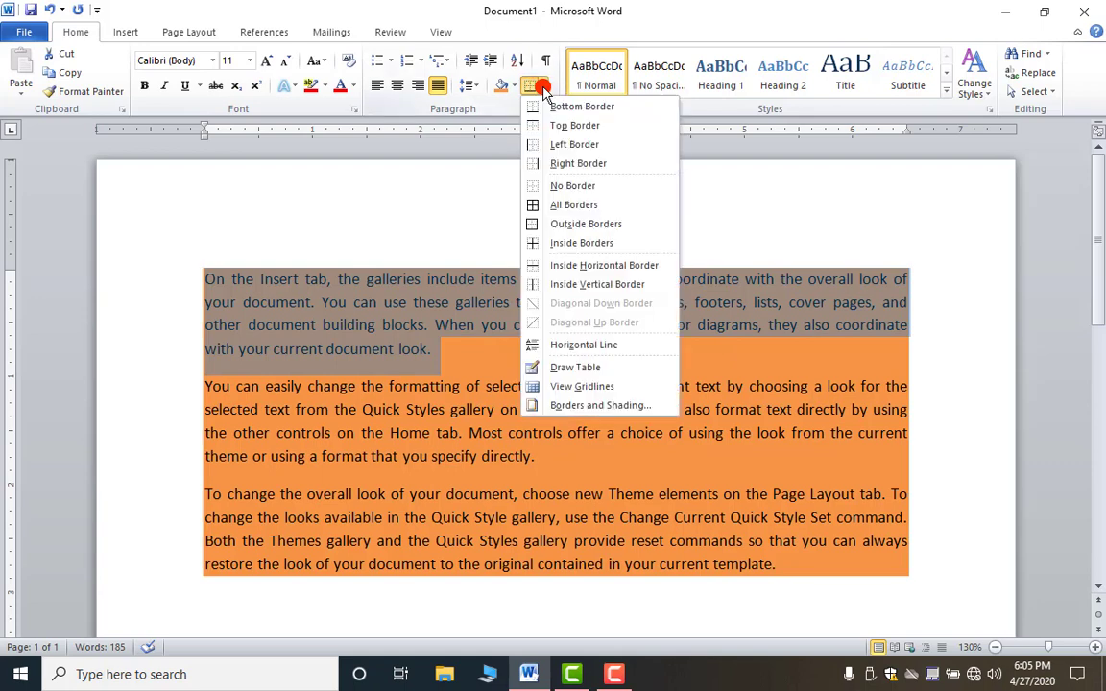
left_click(540, 203)
left_click(605, 365)
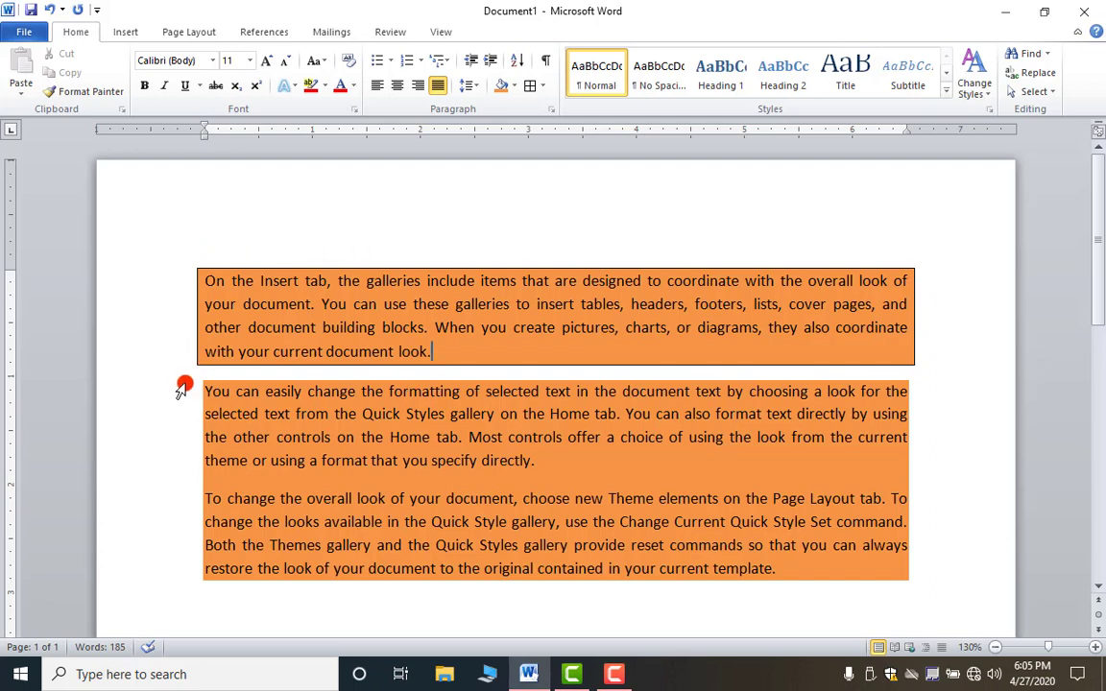
- Apply All Borders to the second shaded paragraph and deselect it
left_click_drag(185, 382, 549, 480)
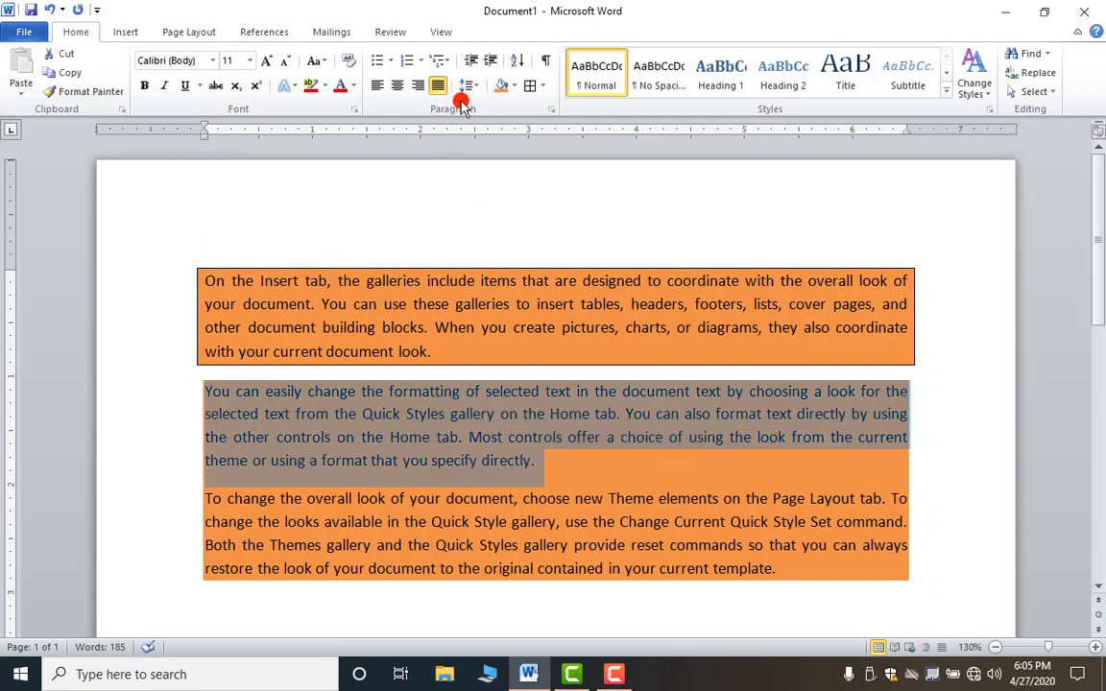
left_click(541, 87)
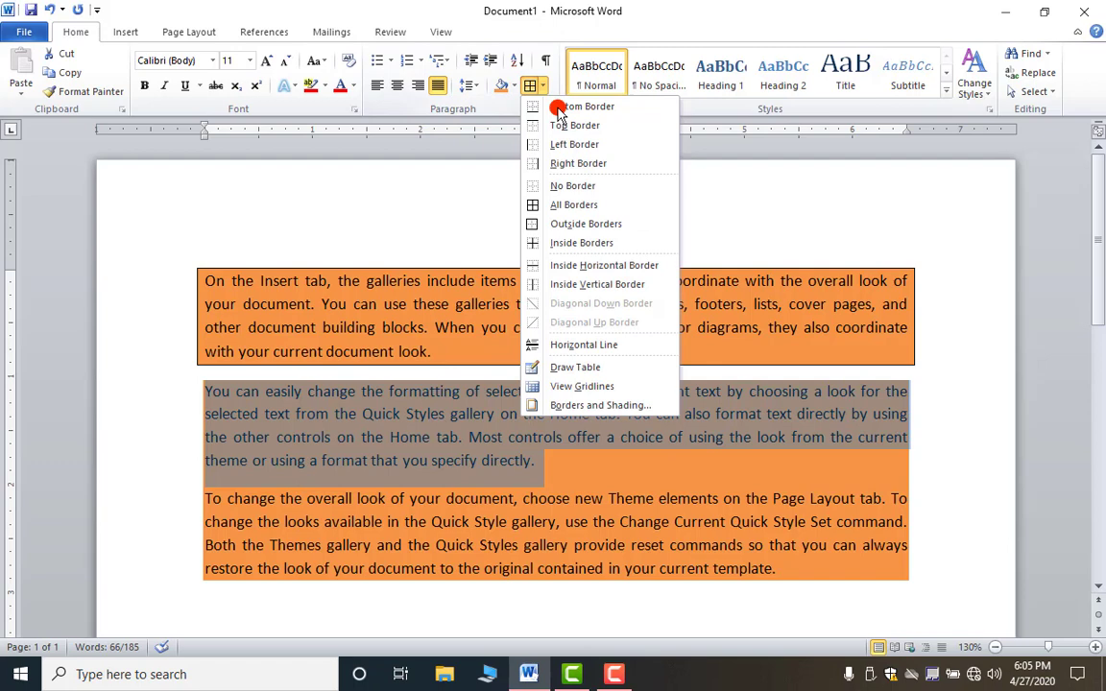
left_click(594, 206)
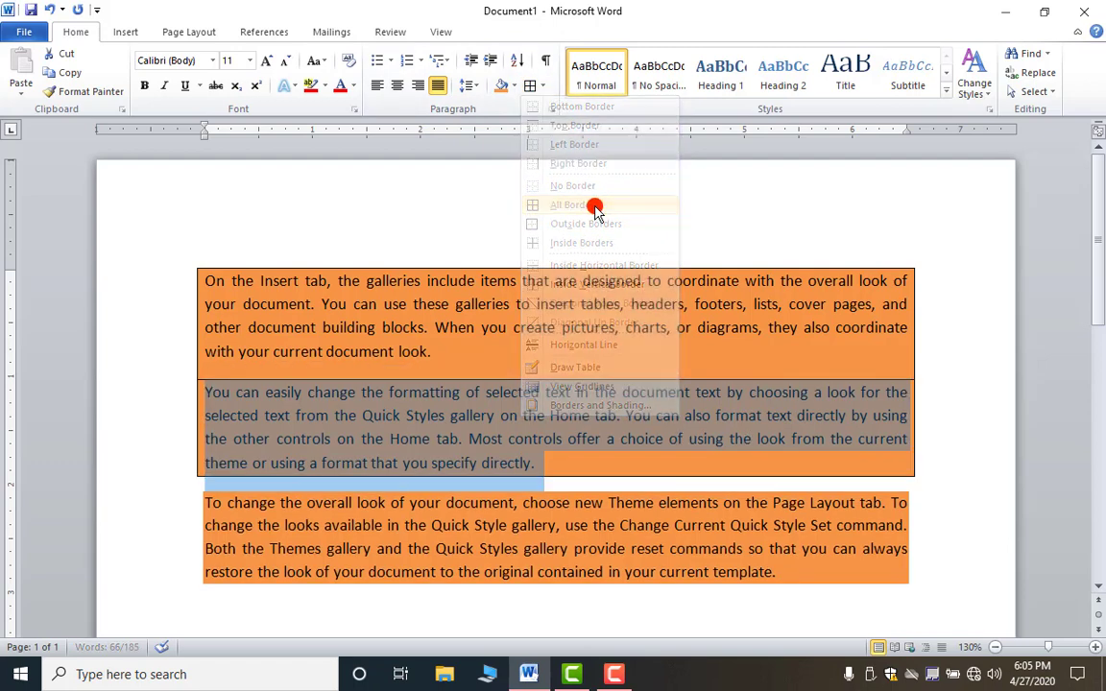
left_click(684, 443)
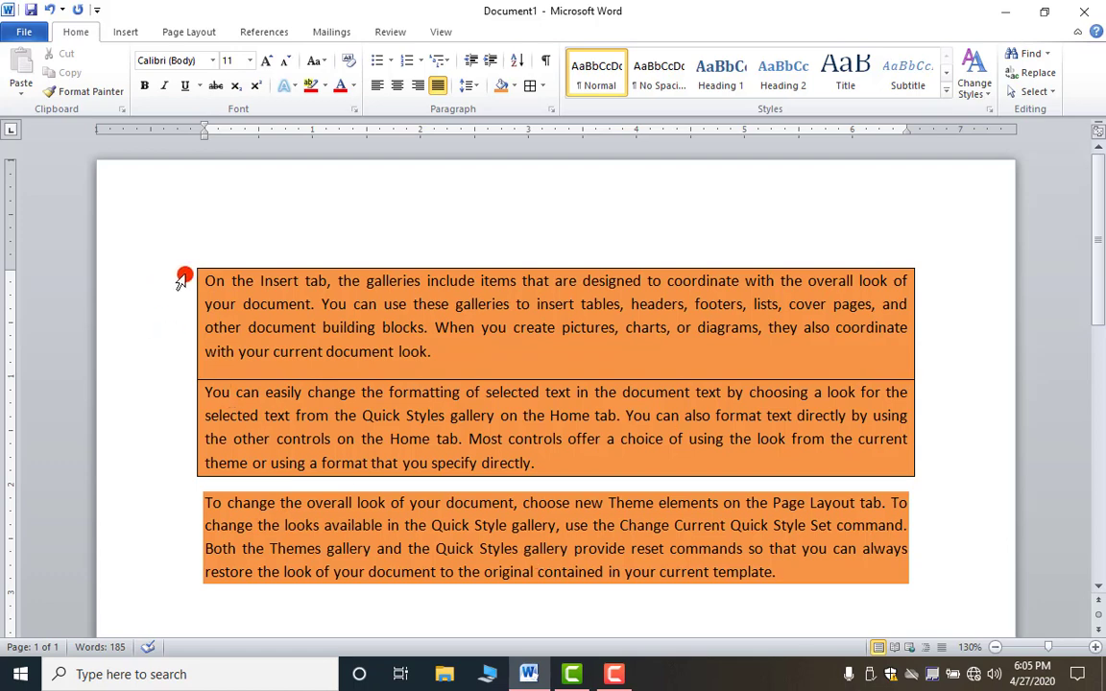
- Remove all borders from the first two shaded paragraphs
left_click_drag(240, 303, 795, 457)
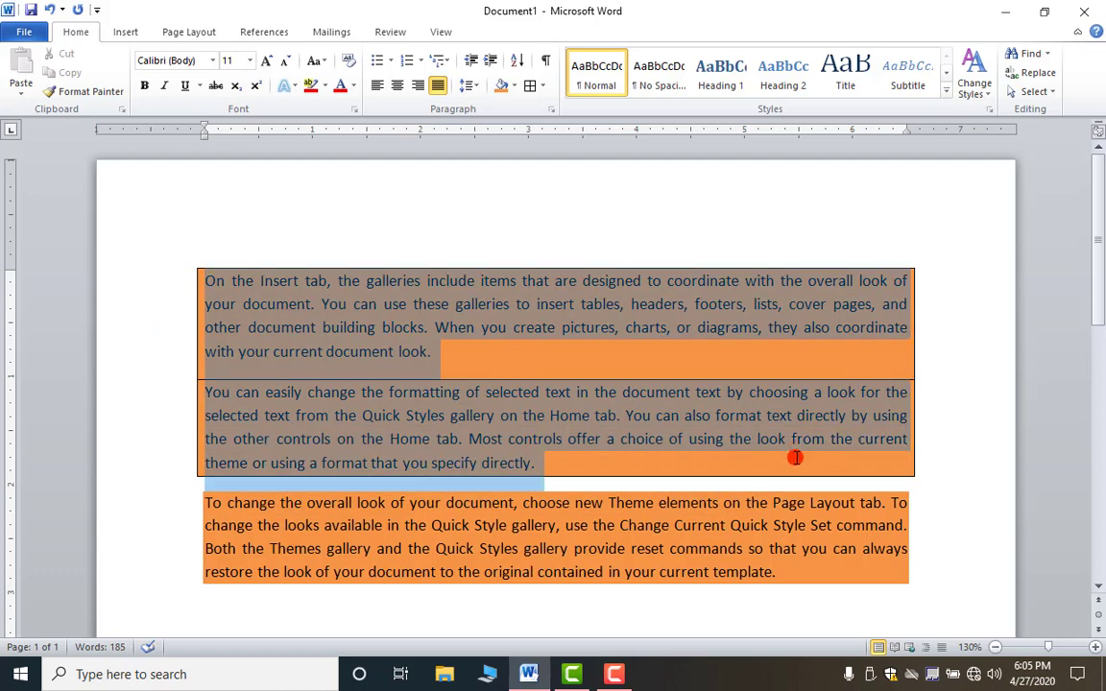
left_click(544, 86)
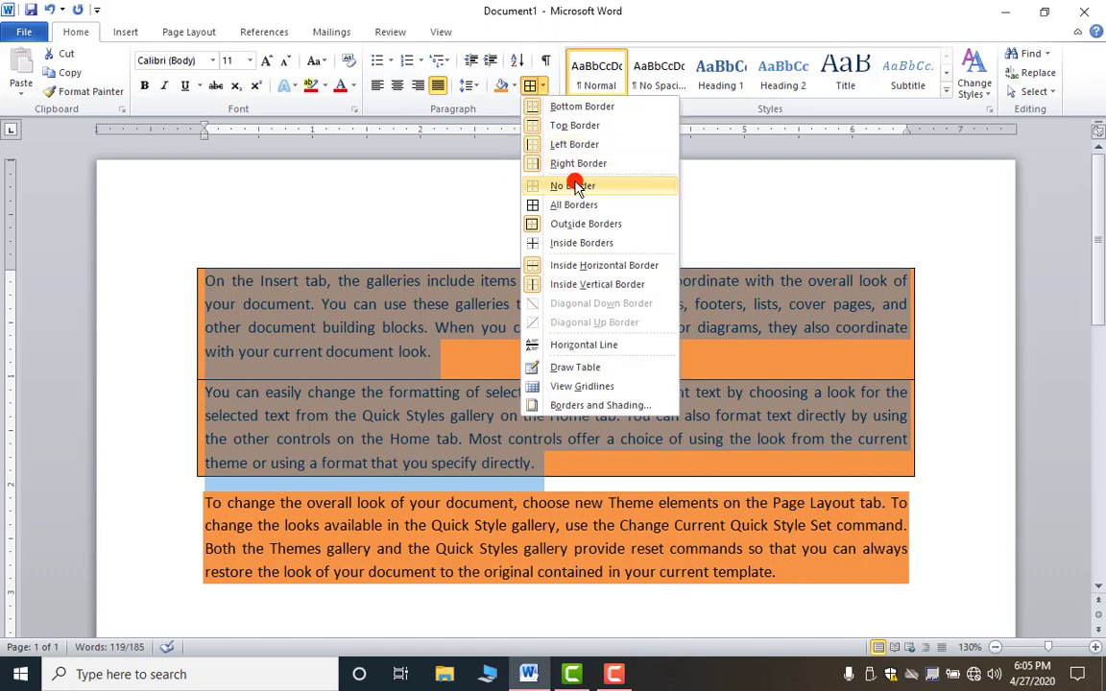
left_click(576, 186)
left_click(544, 87)
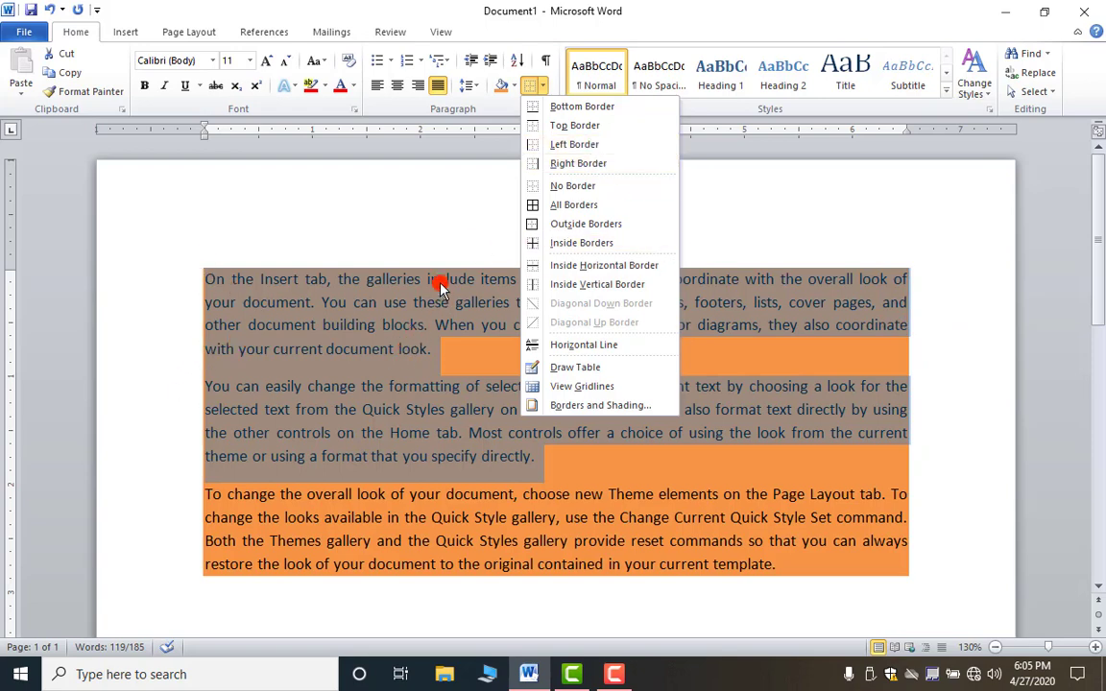
key("Escape")
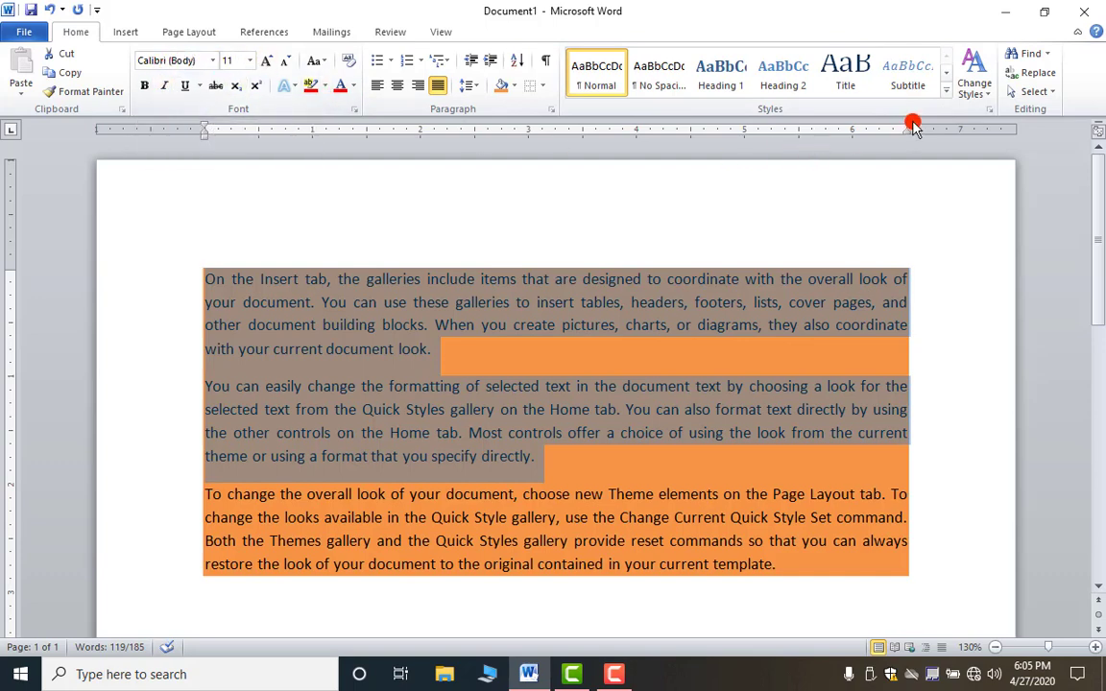
- Select the three shaded paragraphs and preview the quick styles, theme fonts and paragraph spacing choices without applying any, then deselect the text
left_click_drag(204, 278, 896, 573)
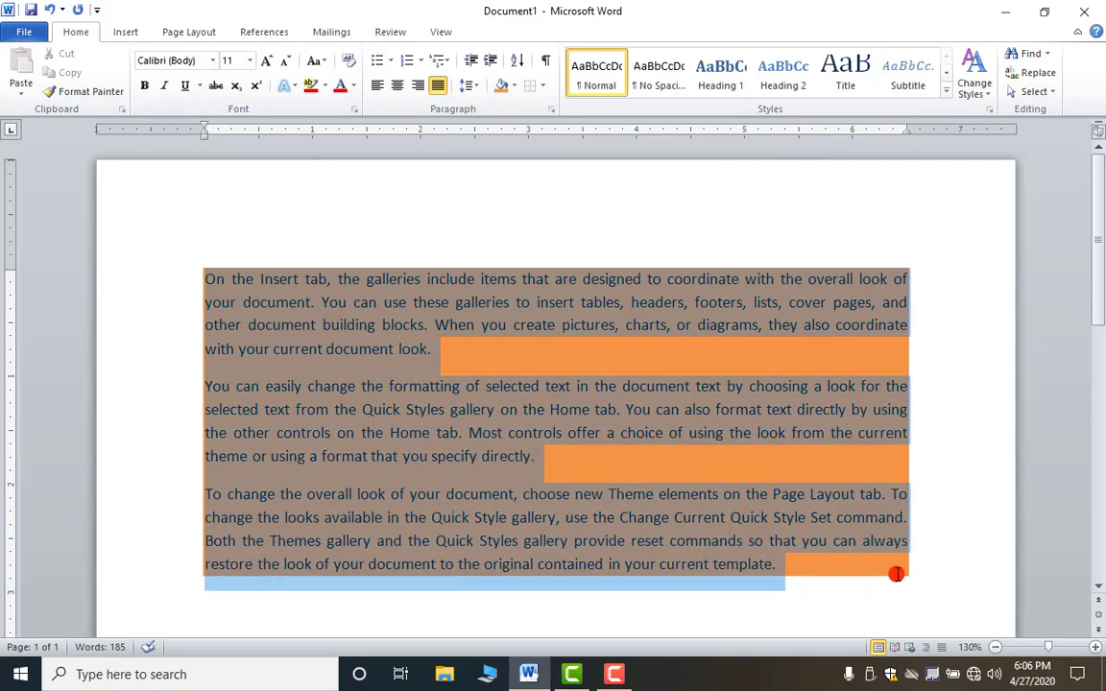
left_click(946, 91)
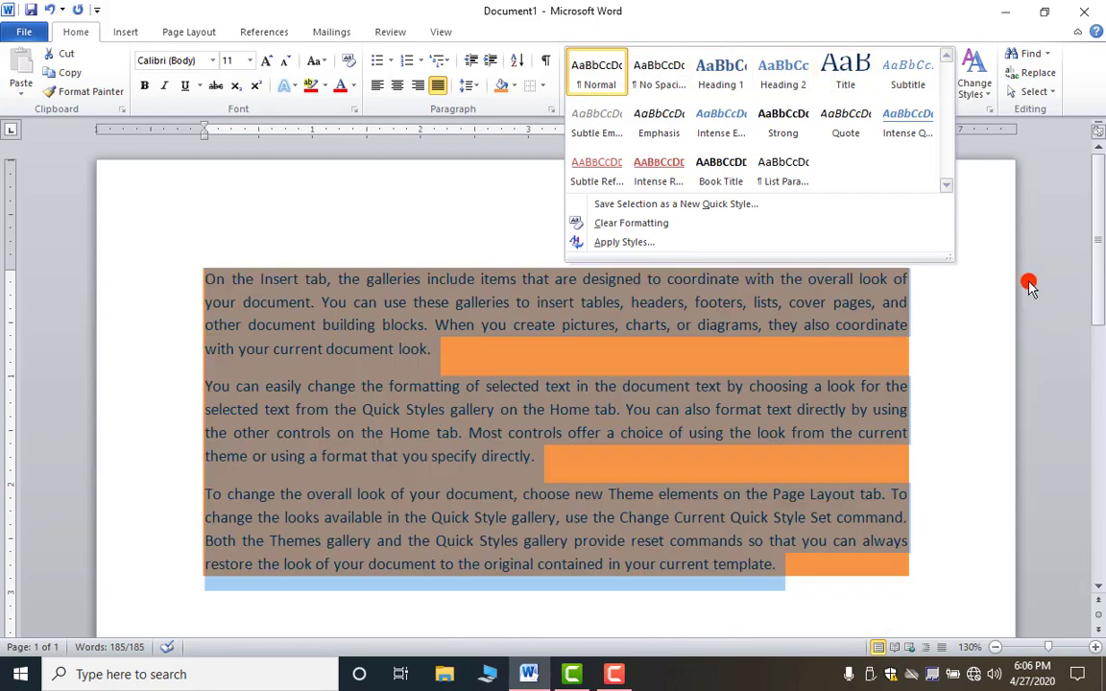
left_click(1008, 146)
left_click(973, 81)
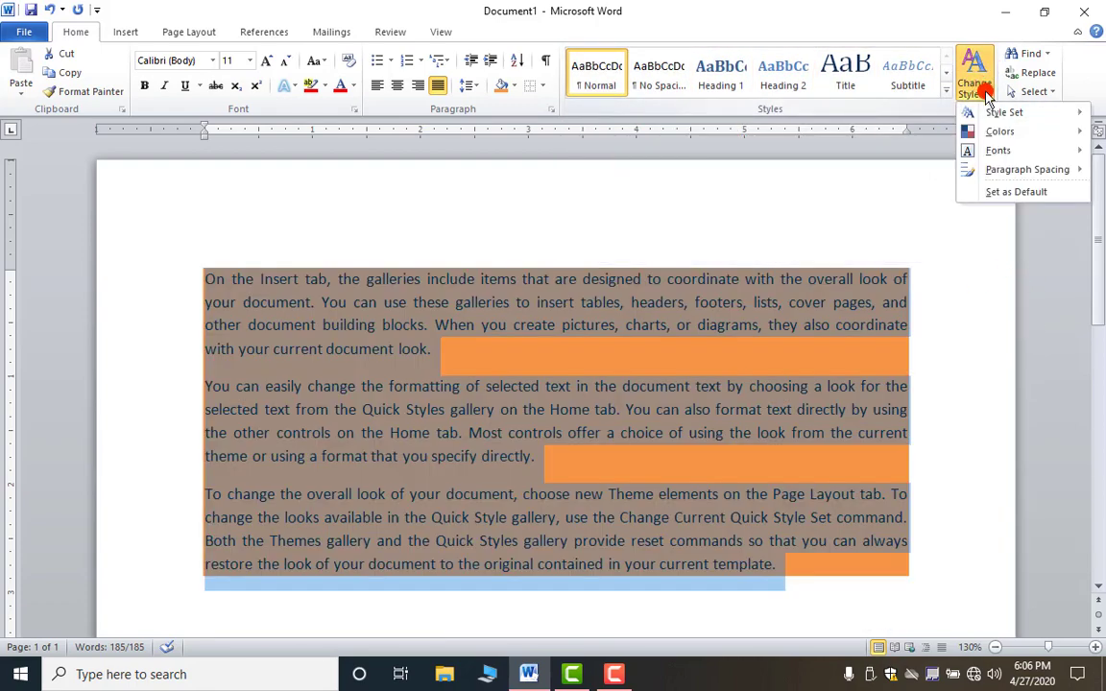
mouse_move(1015, 115)
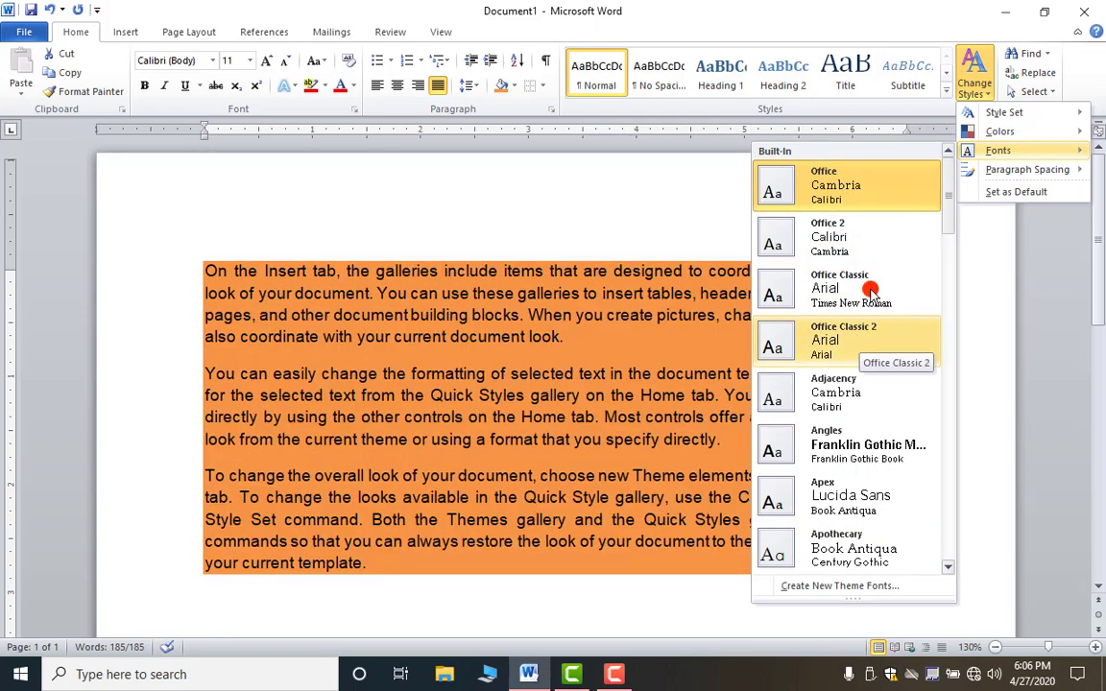
mouse_move(1010, 173)
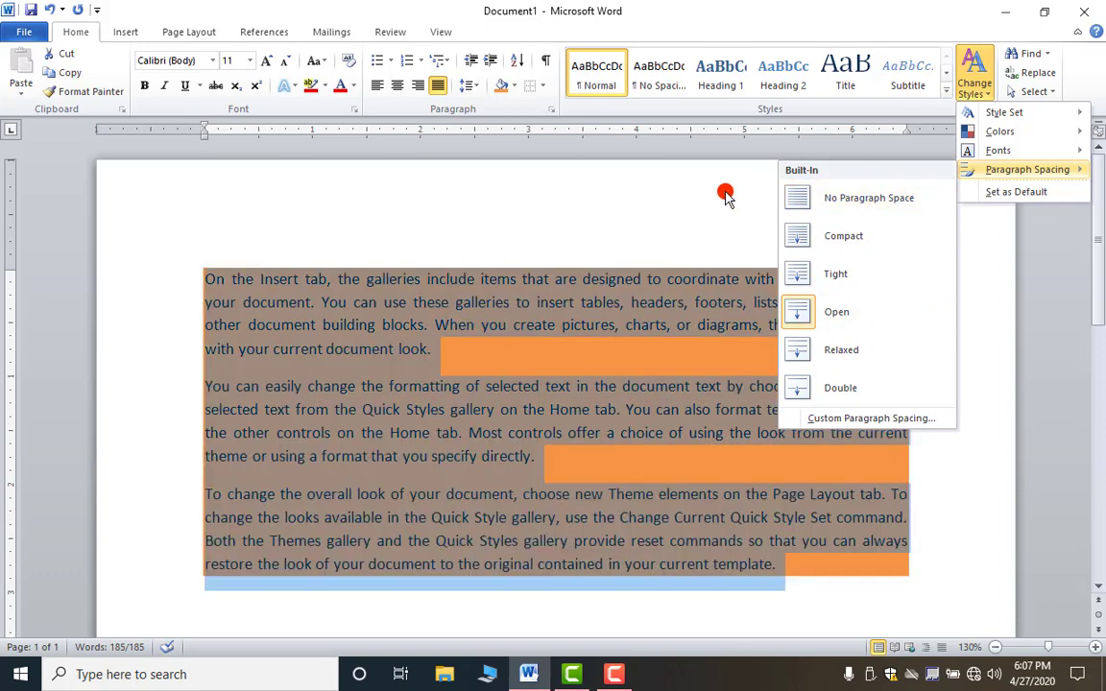
left_click(1032, 100)
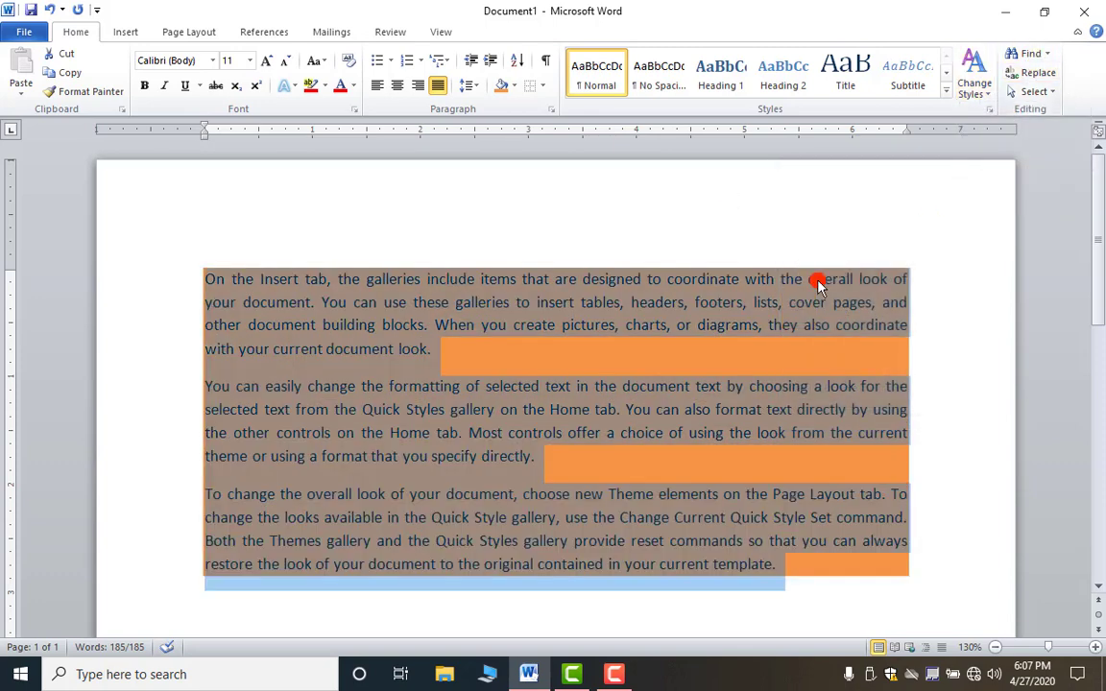
left_click(711, 280)
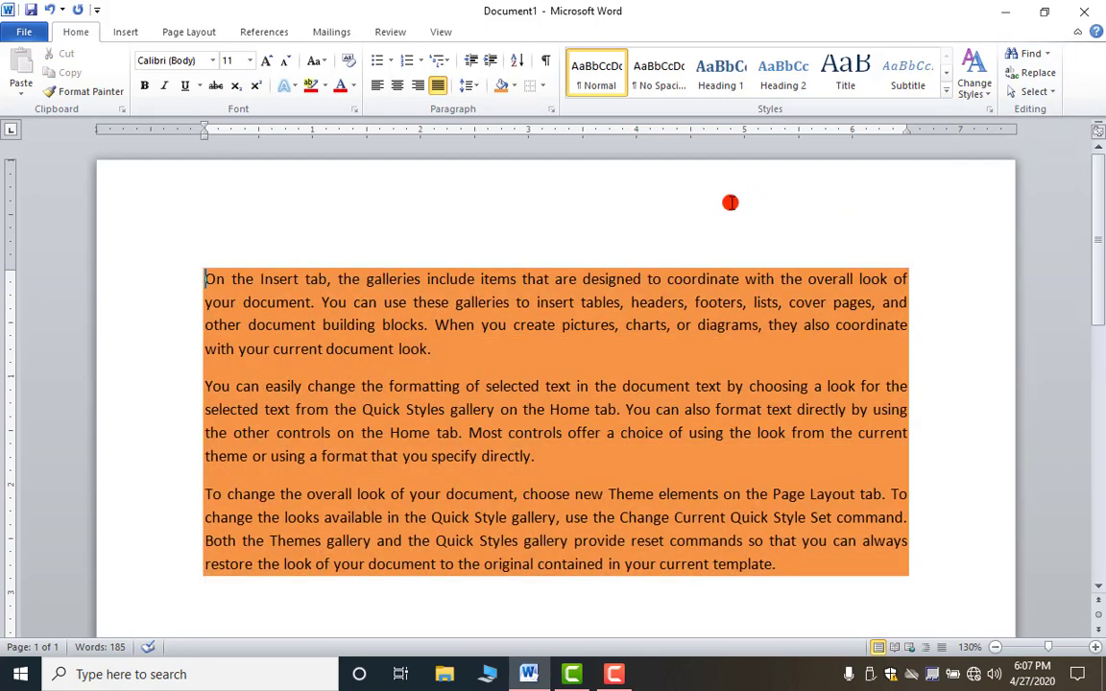
- Search the document for "the", then shorten the search term to "t"
left_click(1035, 54)
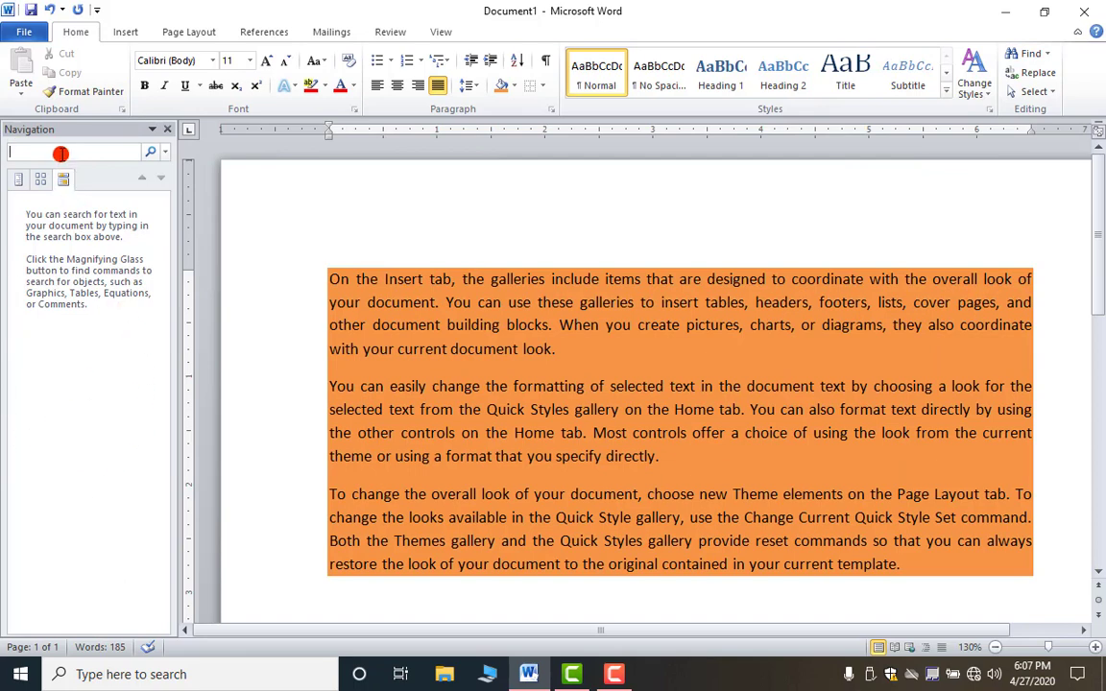
type("th")
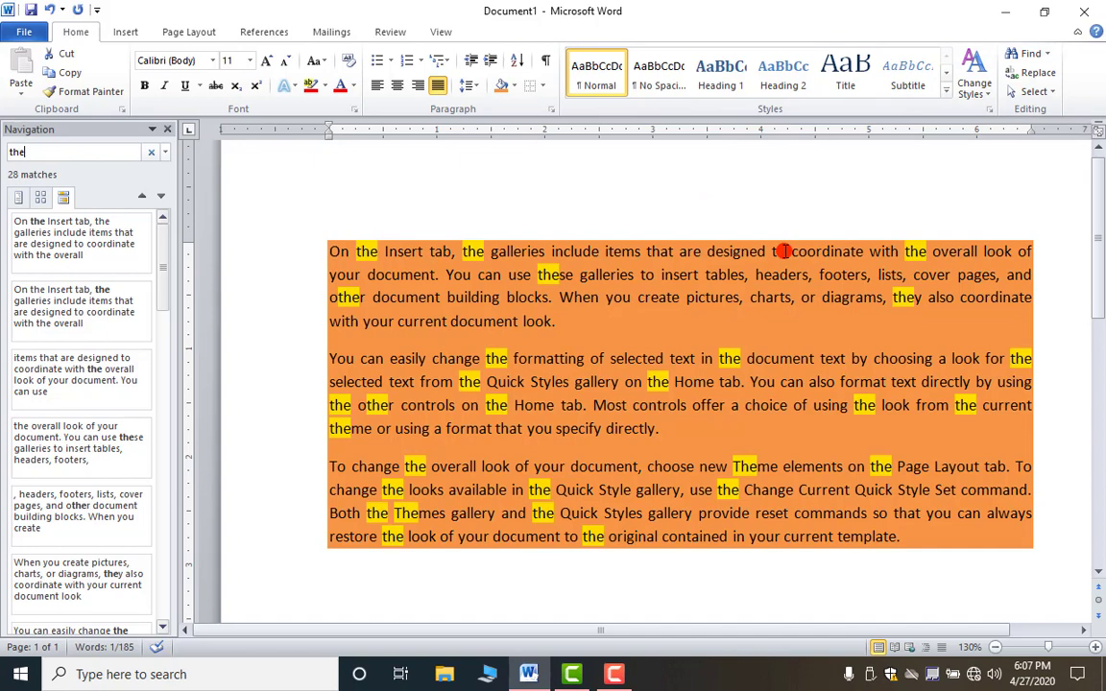
key("BackSpace")
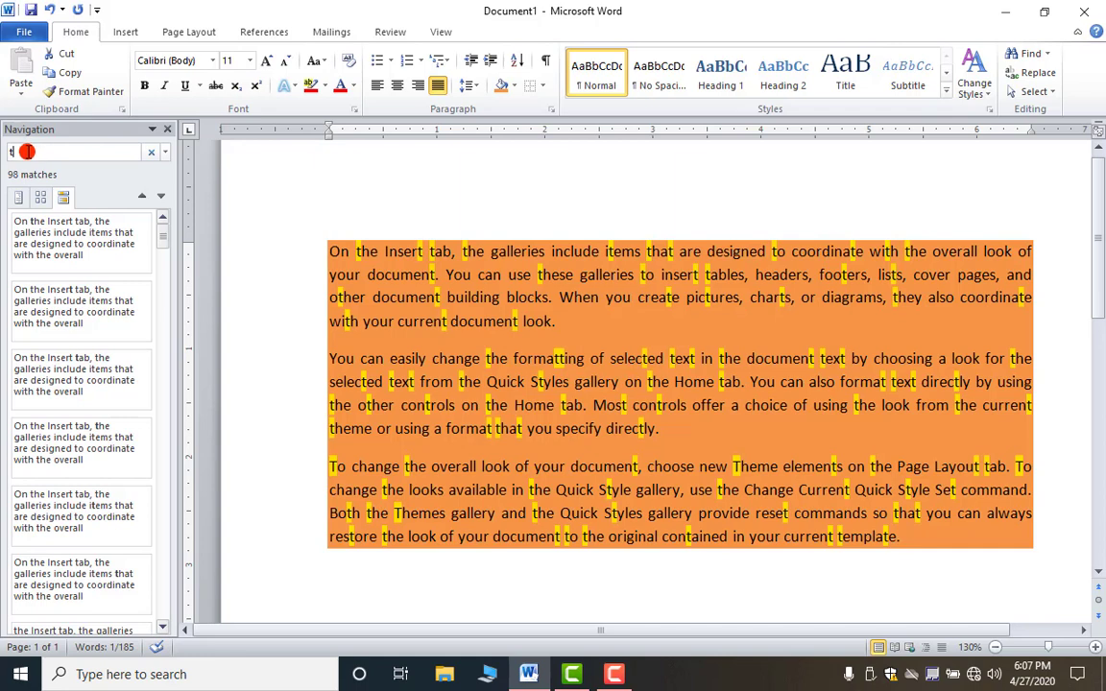
- Replace every "t" in the document with "R", continuing the search from the beginning, and close the Find and Replace dialog
left_click(1035, 75)
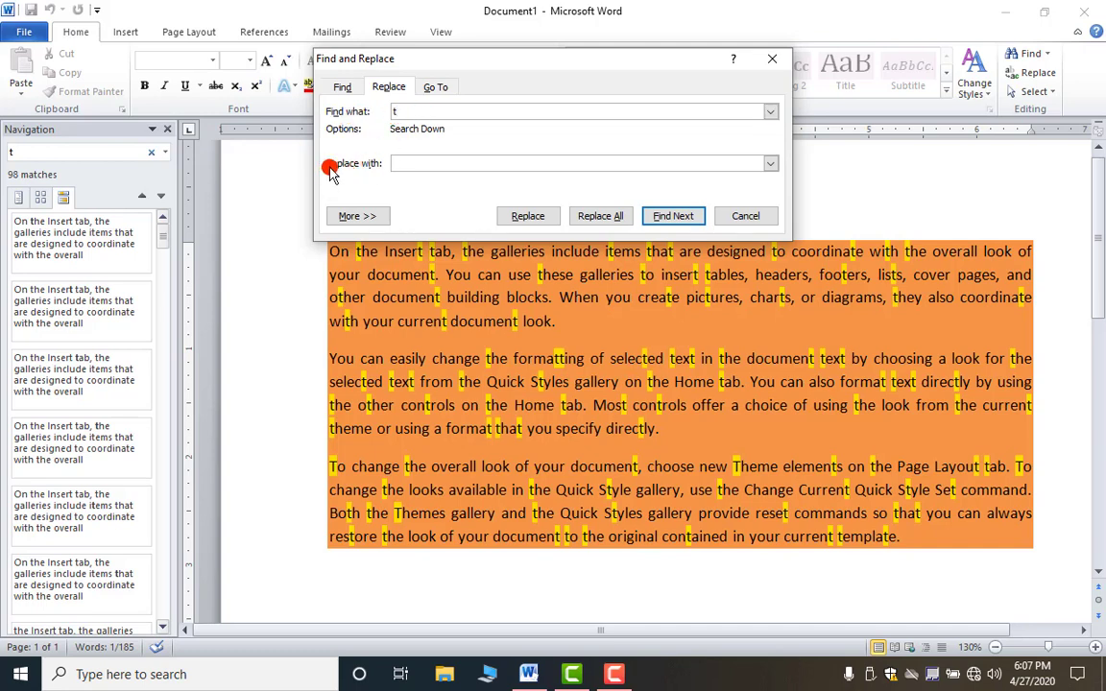
left_click(433, 164)
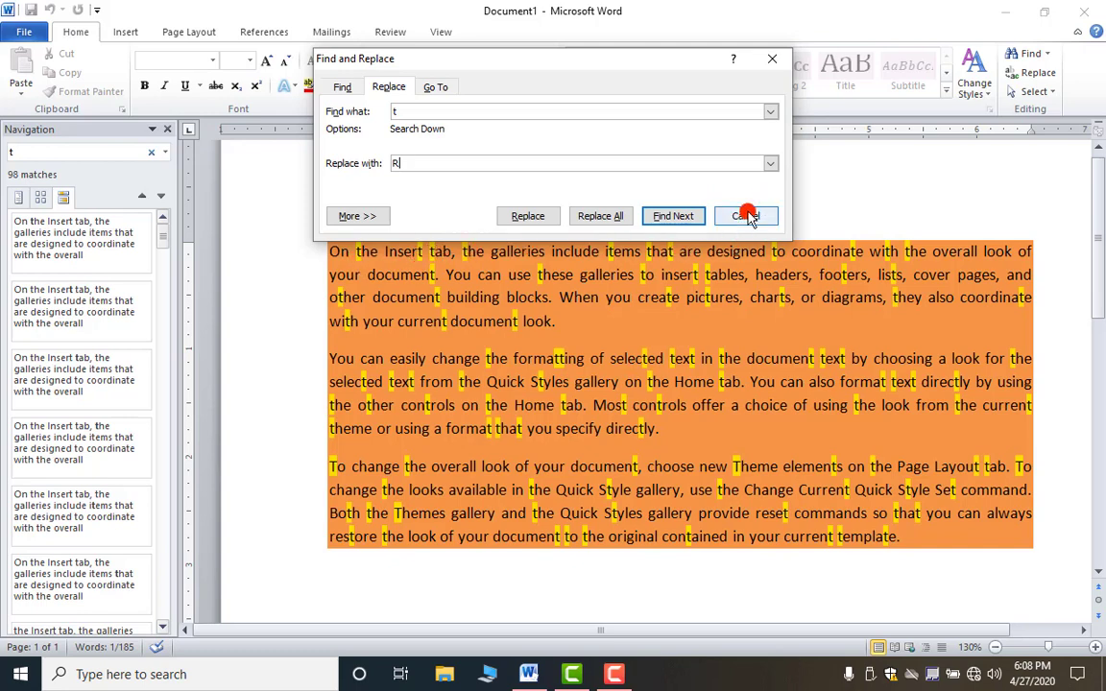
left_click(601, 217)
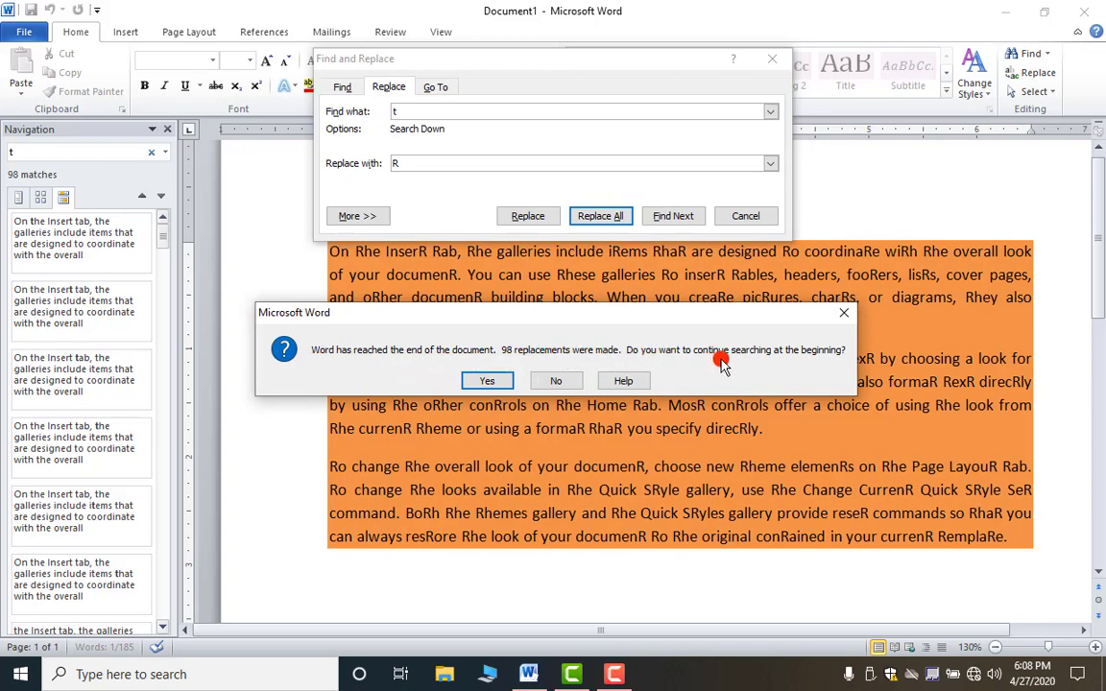
left_click(487, 384)
left_click(511, 379)
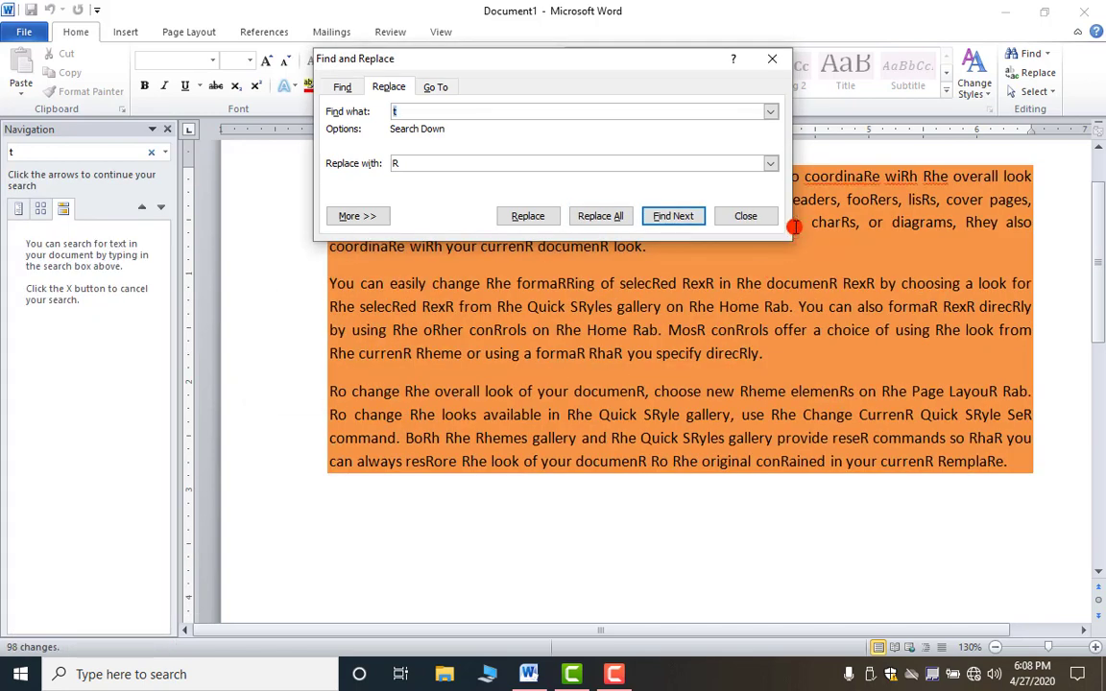
left_click(758, 216)
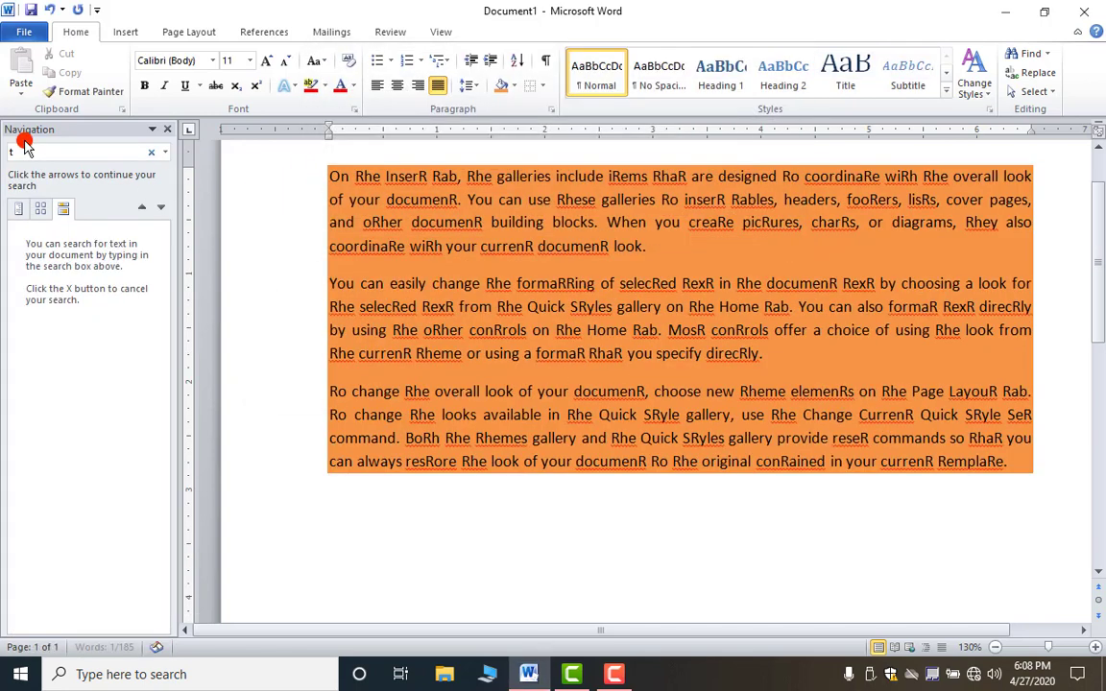
- Search the document for "t" again, then for "R", to check the replacements
left_click(352, 179)
left_click(35, 152)
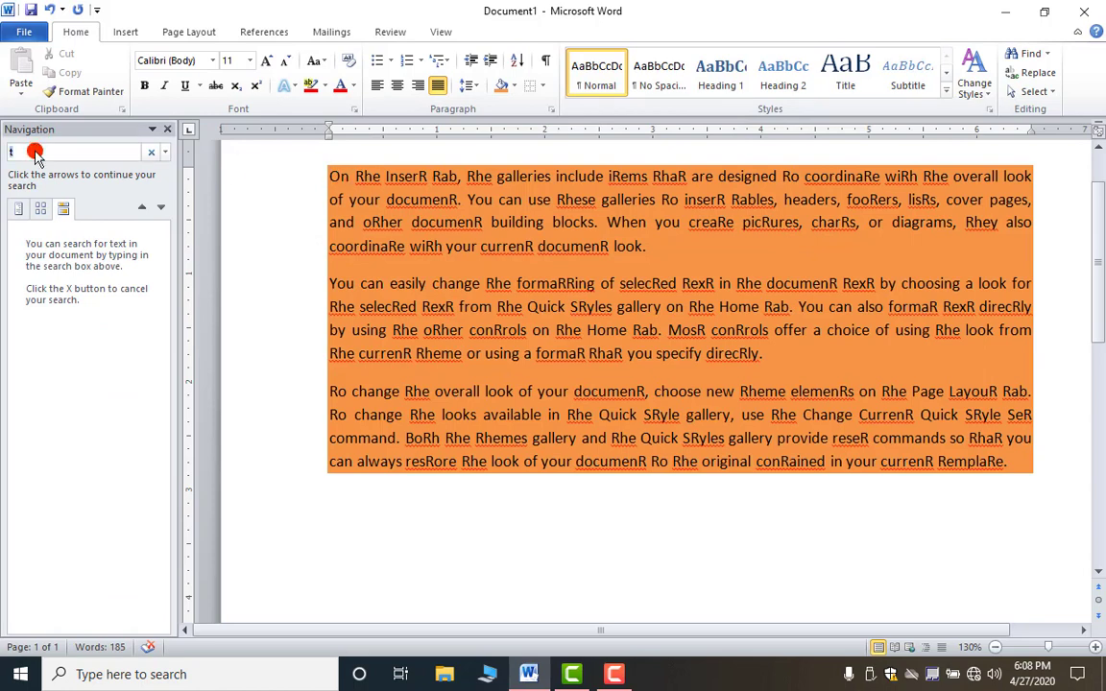
type("t")
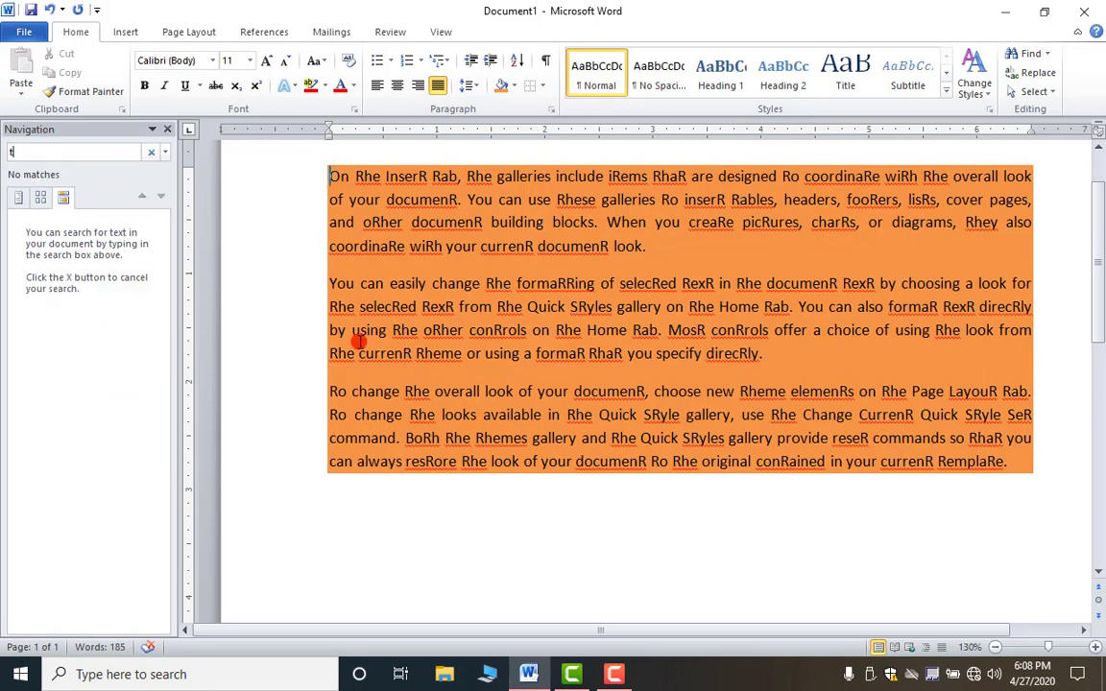
left_click(52, 154)
type("R")
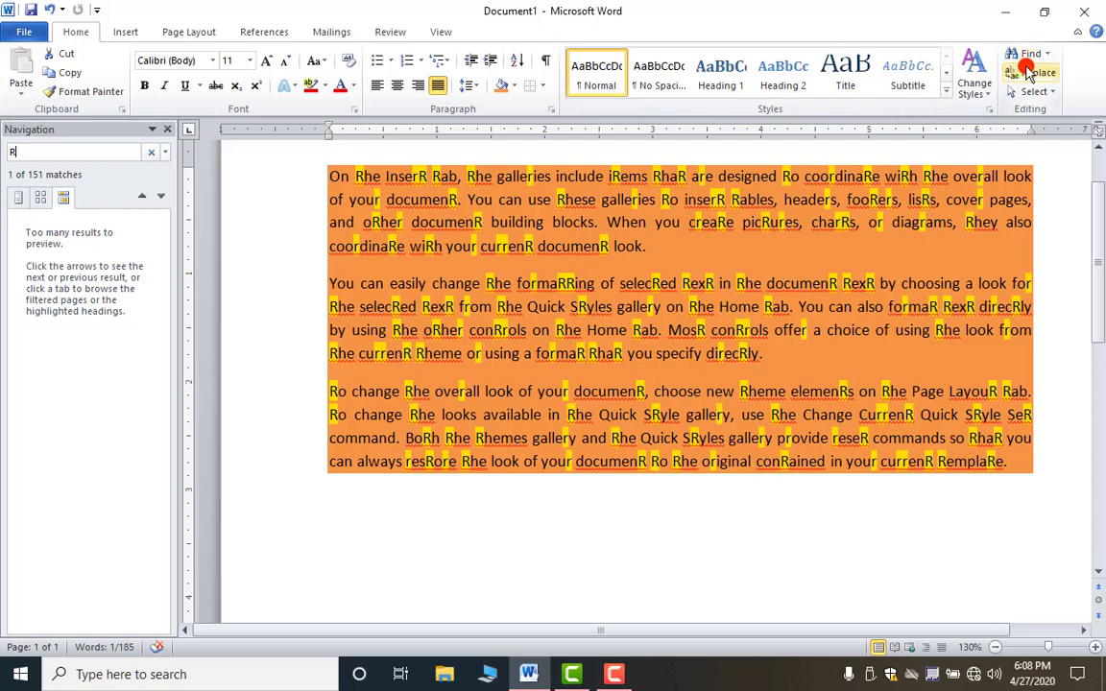
- Demonstrate selecting all the document's content twice, deselecting it each time
left_click(1054, 96)
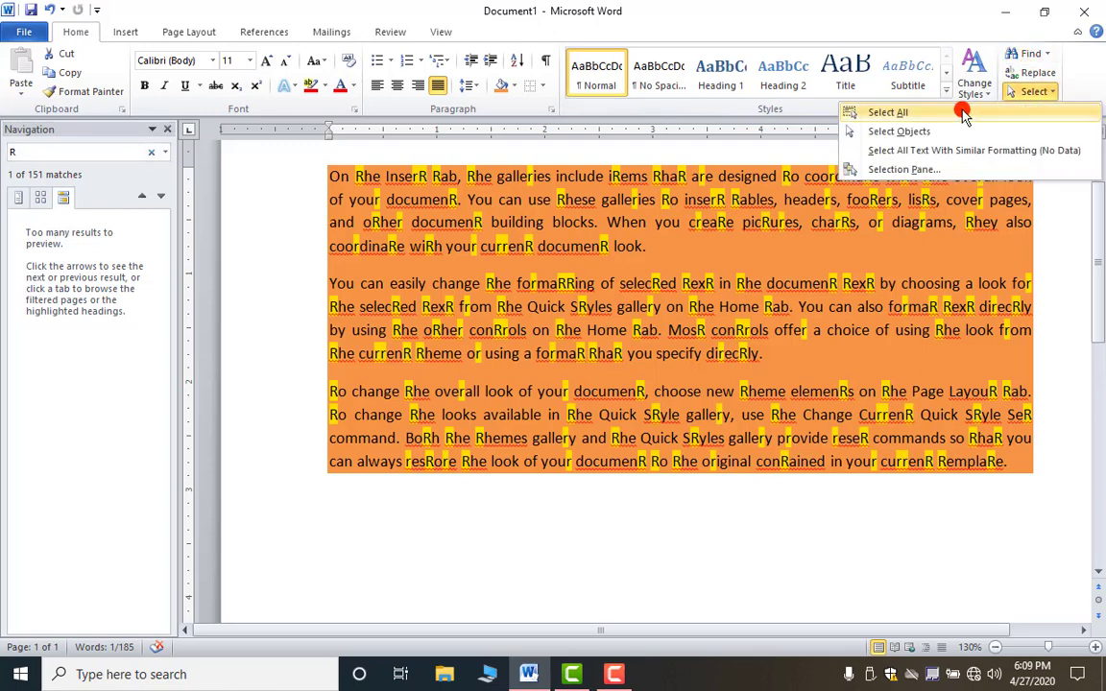
left_click(905, 113)
left_click(535, 257)
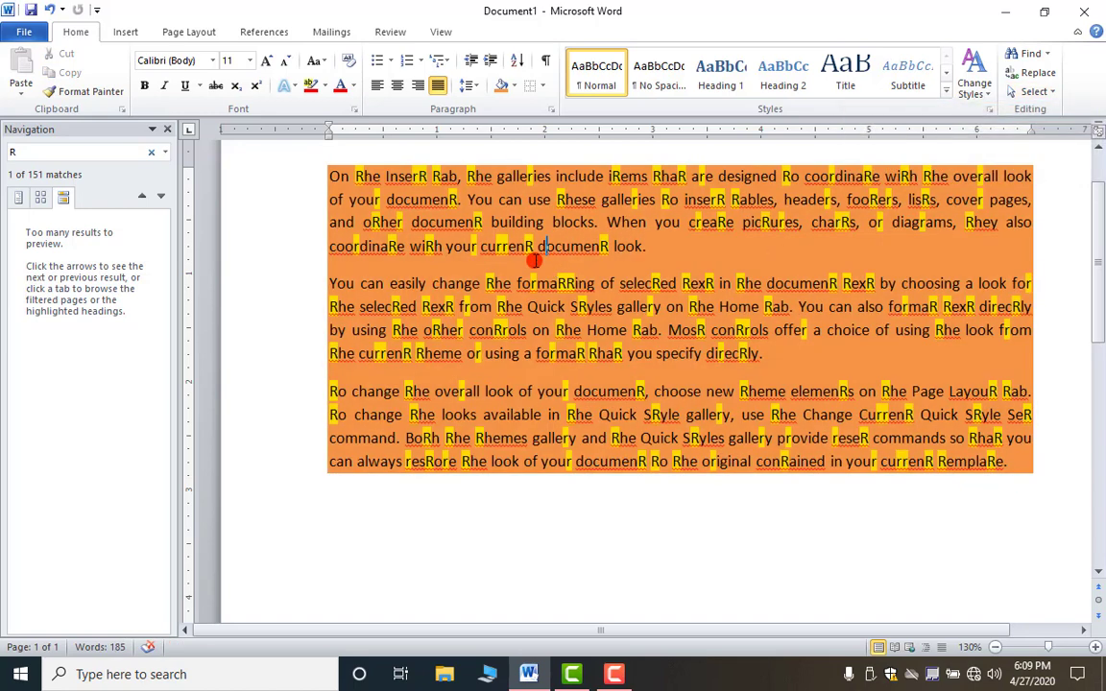
left_click(255, 247)
left_click(595, 172)
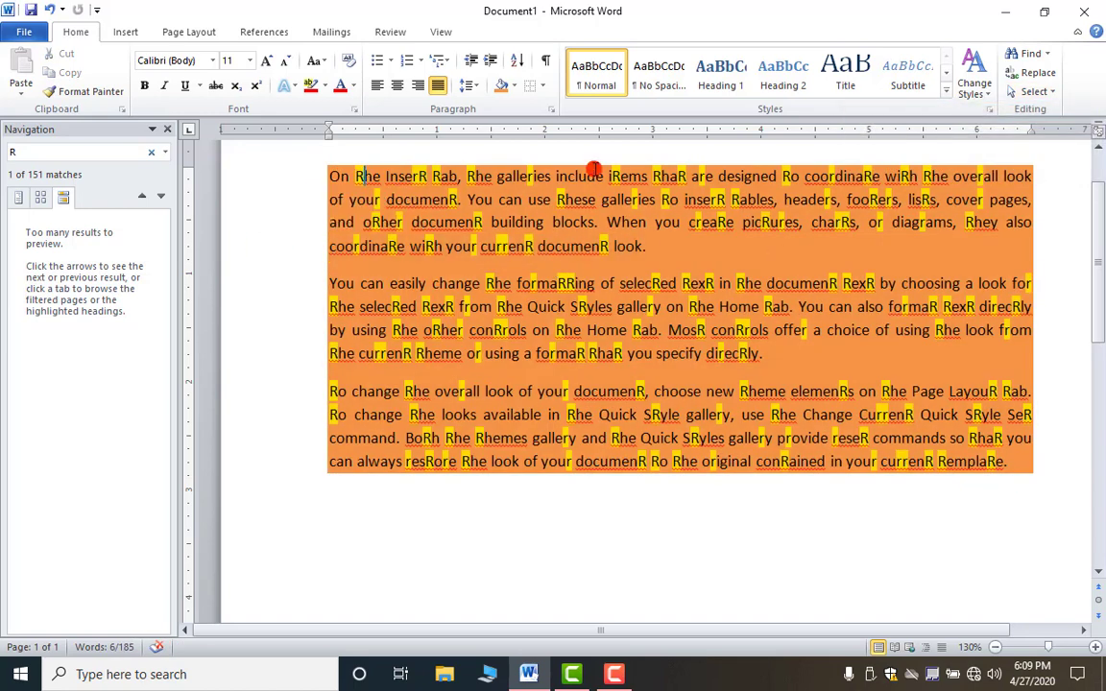
left_click(1036, 94)
left_click(869, 113)
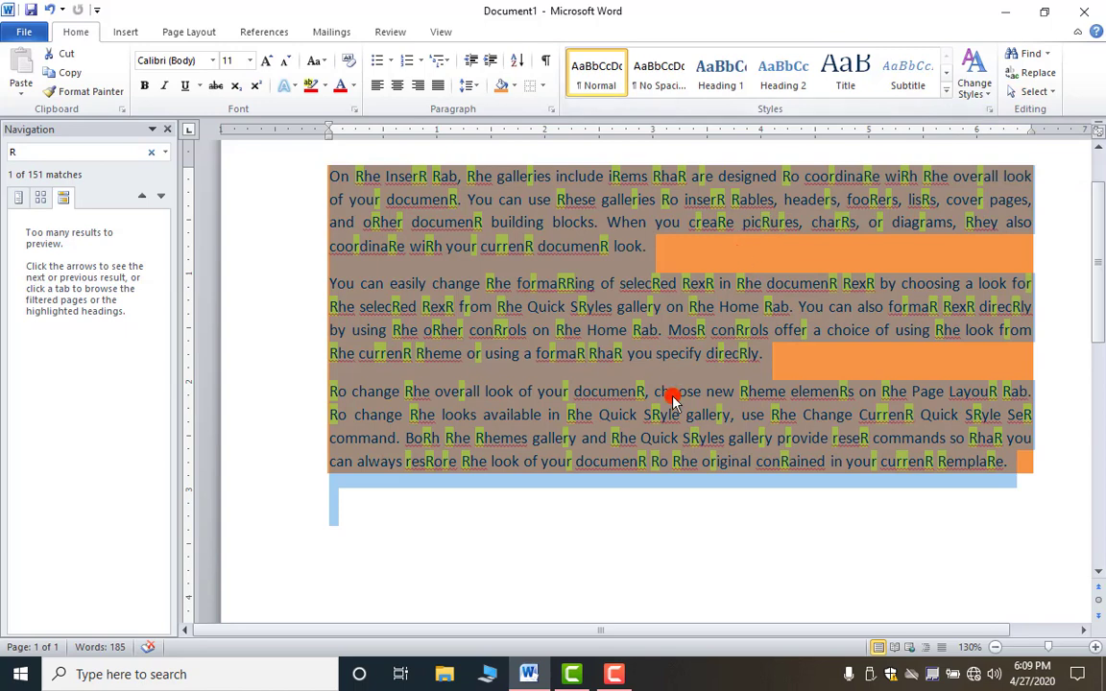
left_click(717, 500)
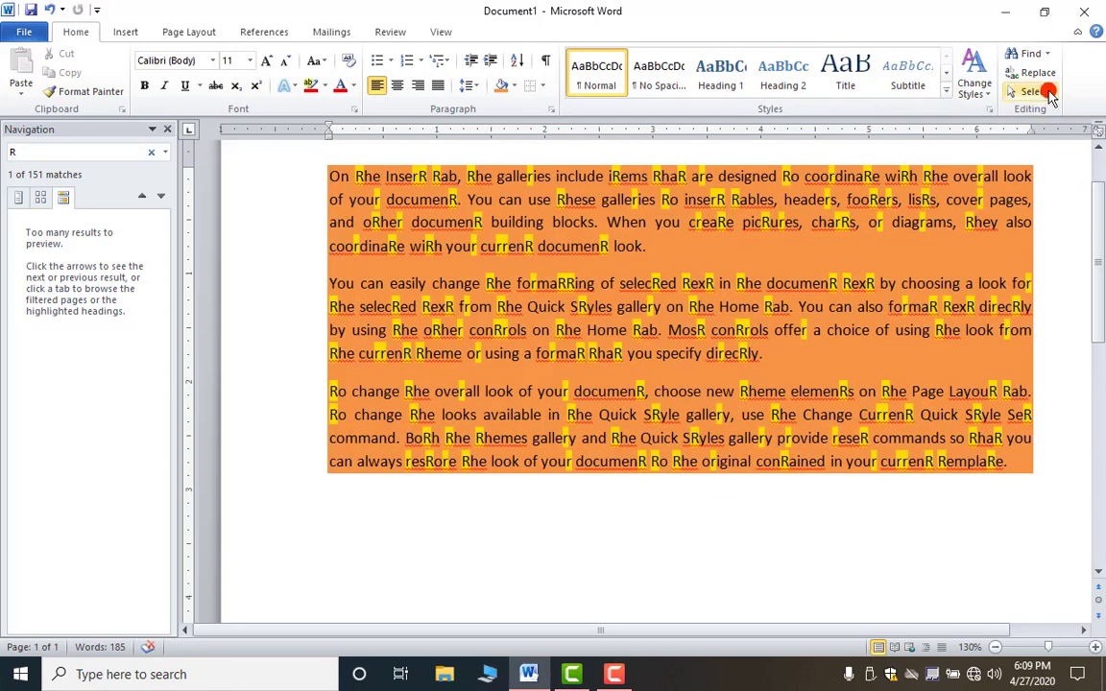
left_click(1034, 91)
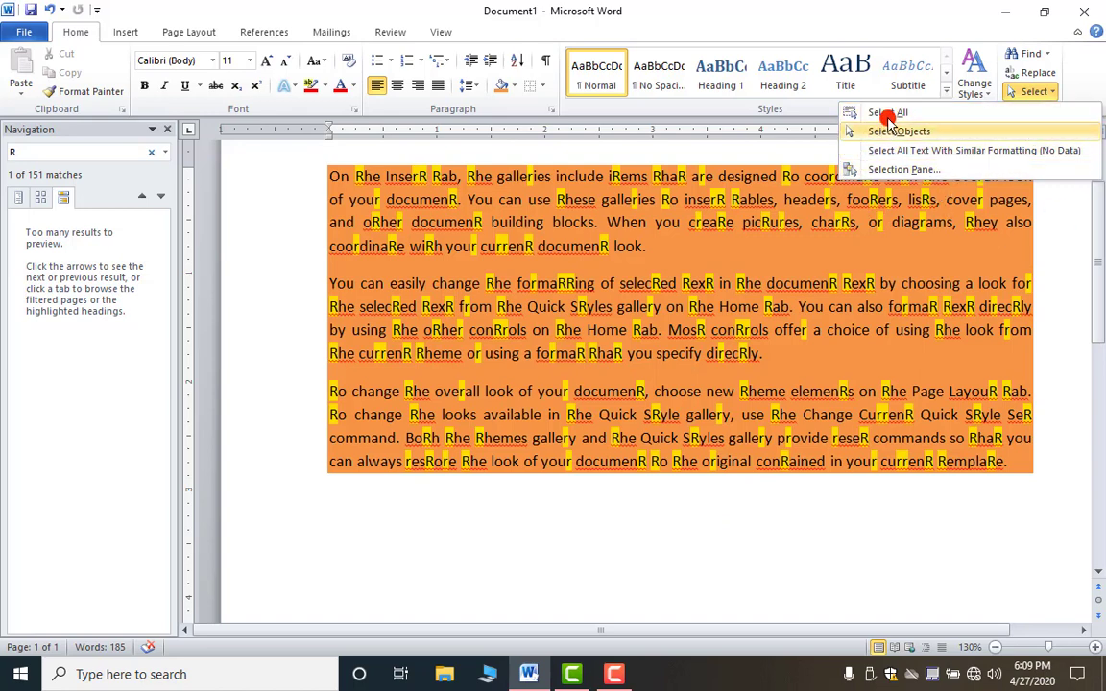
left_click(728, 147)
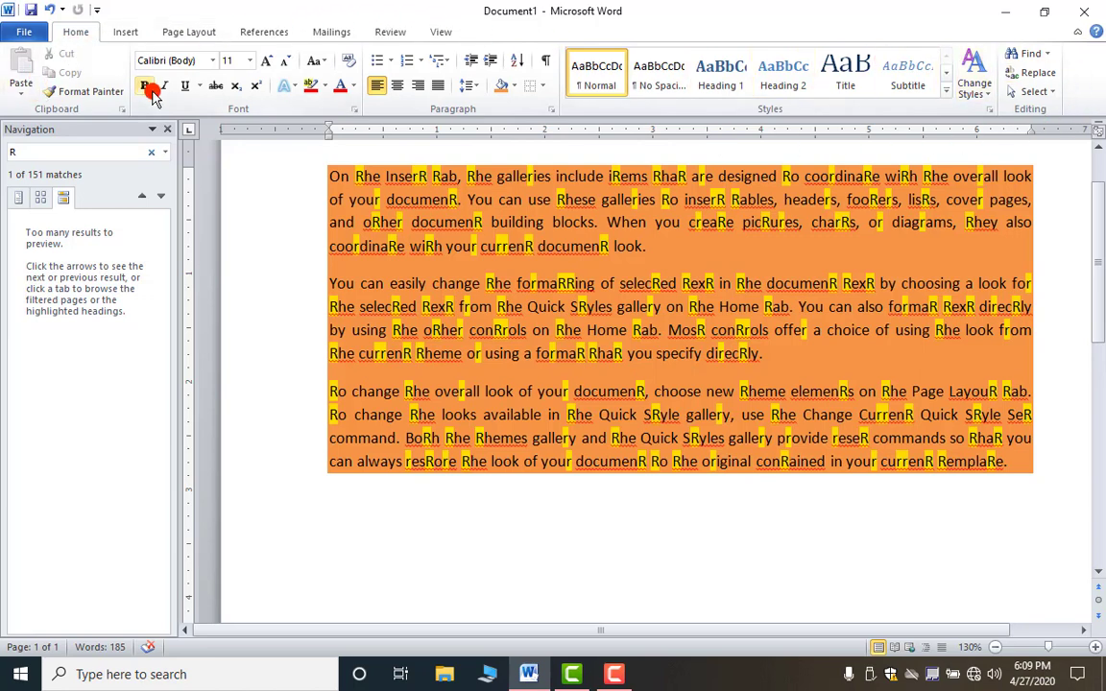
left_click(121, 35)
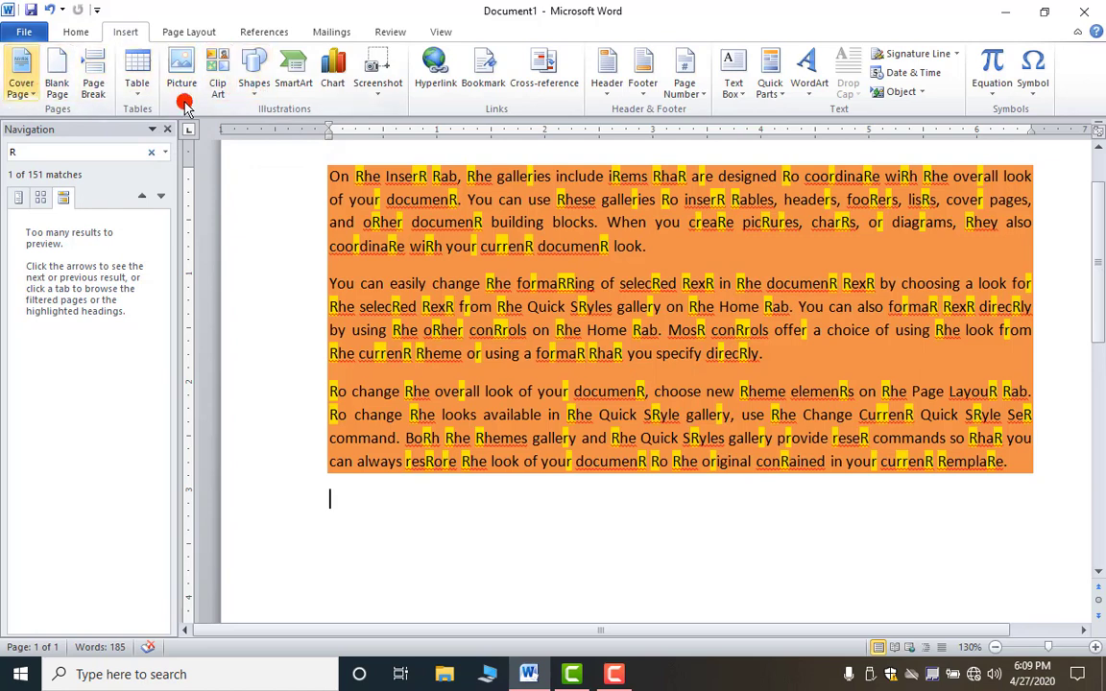
left_click(76, 32)
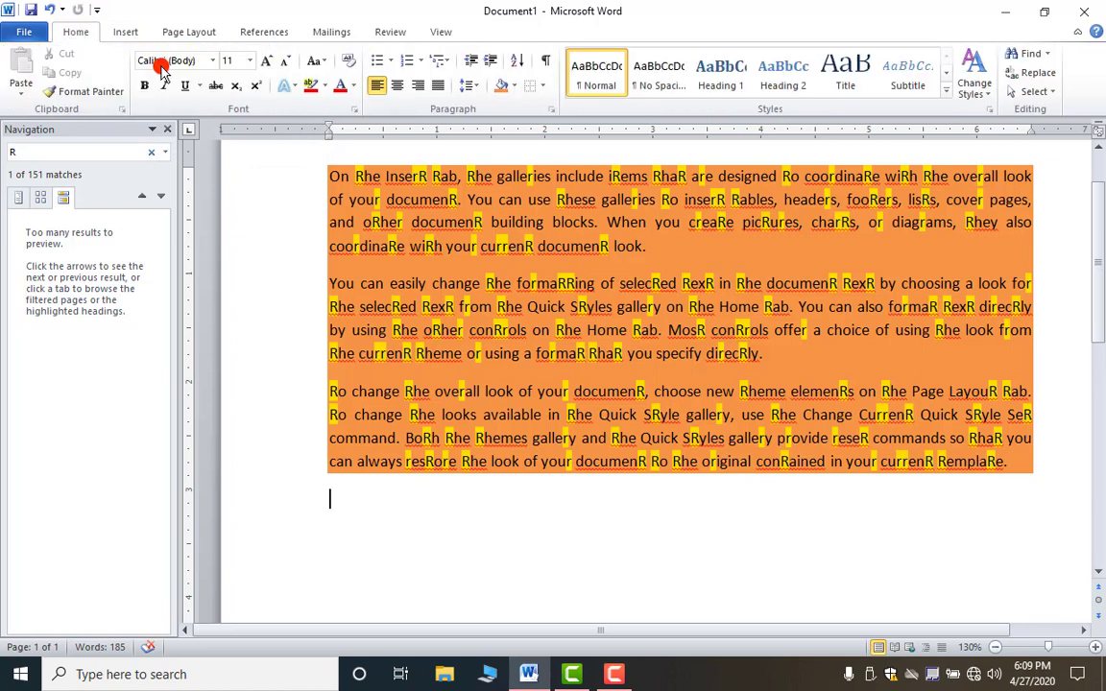